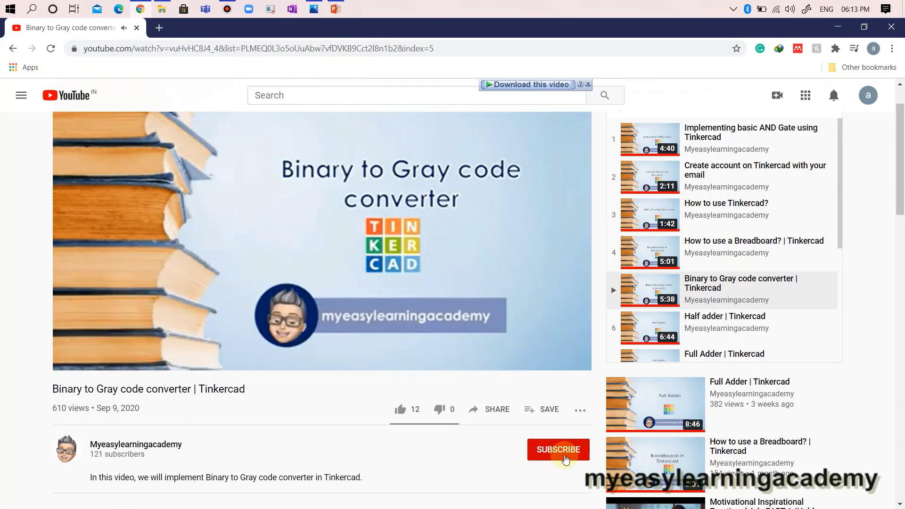
# Subscribe with the bell set to All notifications, then like the Binary to Gray code converter video.
pyautogui.click(565, 458)
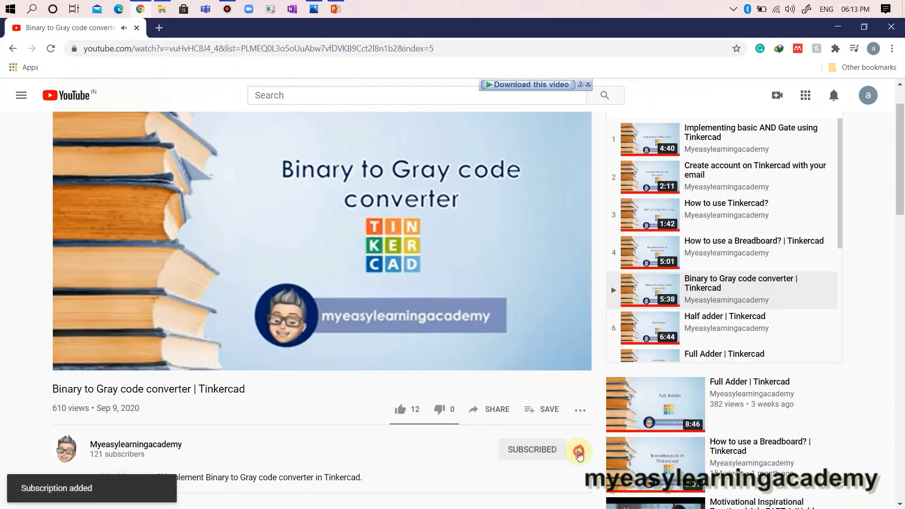
pyautogui.click(580, 453)
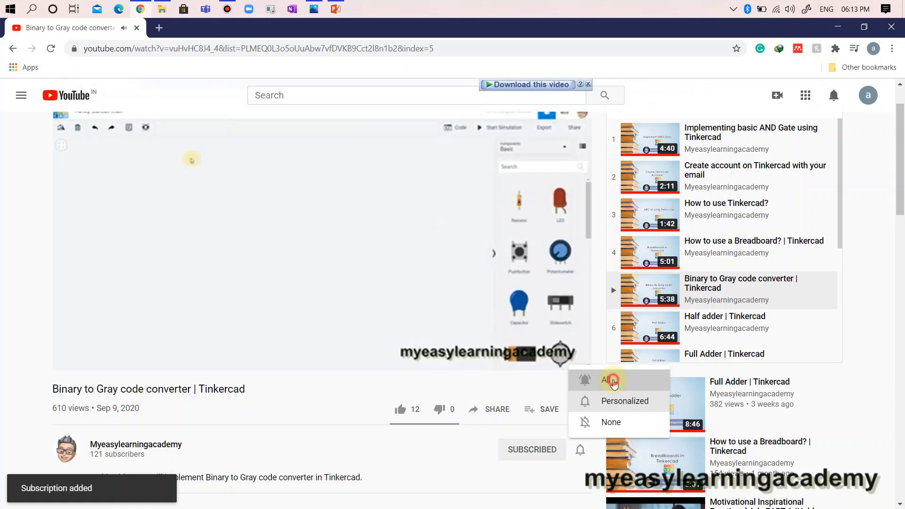
pyautogui.click(608, 378)
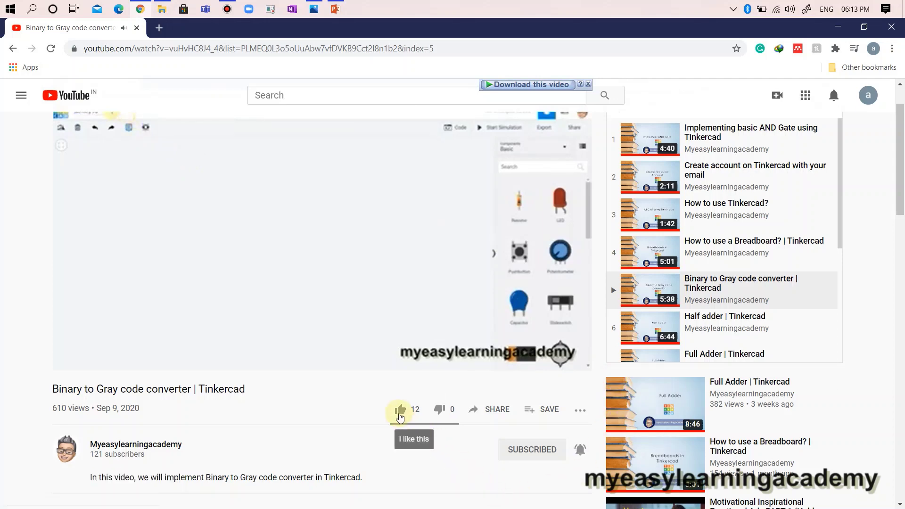
pyautogui.click(400, 414)
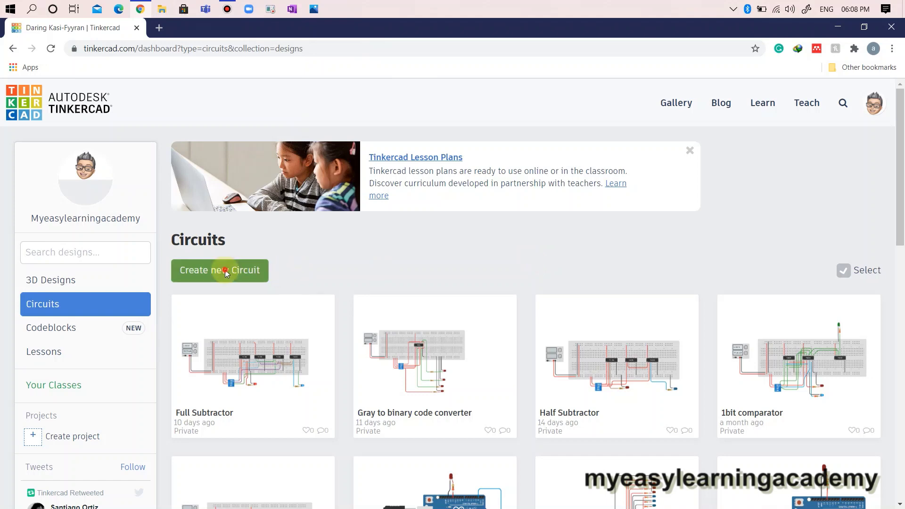
# Create a new circuit and title it 'Asynchronous Upcounter', fixing the 'Ucounter' typo.
pyautogui.click(225, 272)
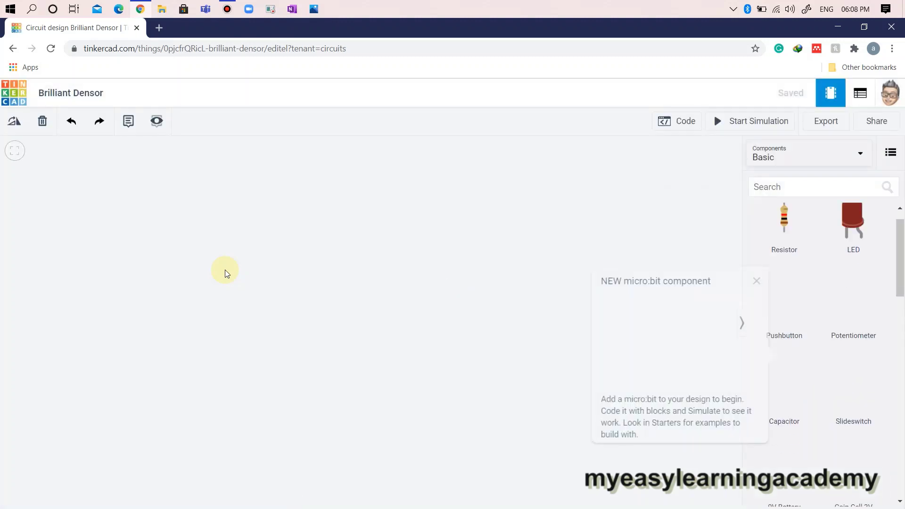
pyautogui.click(722, 279)
pyautogui.click(67, 93)
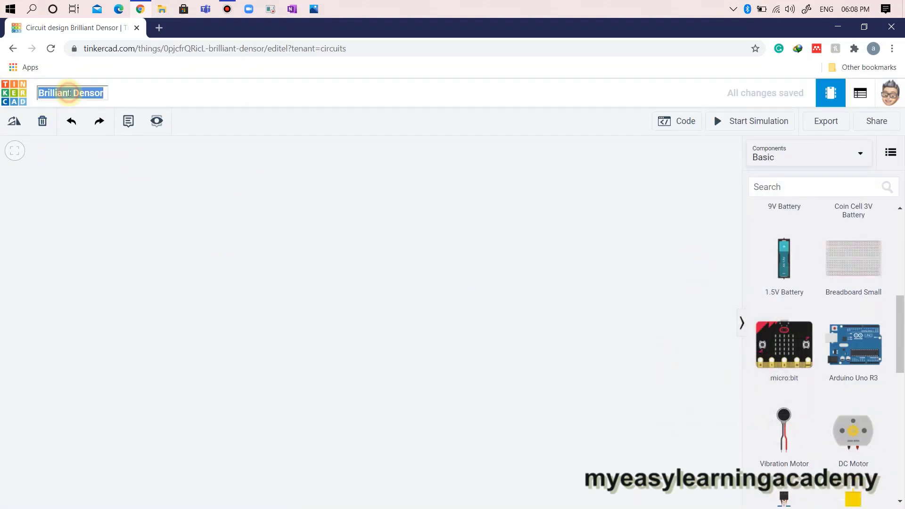
pyautogui.write('Asynch')
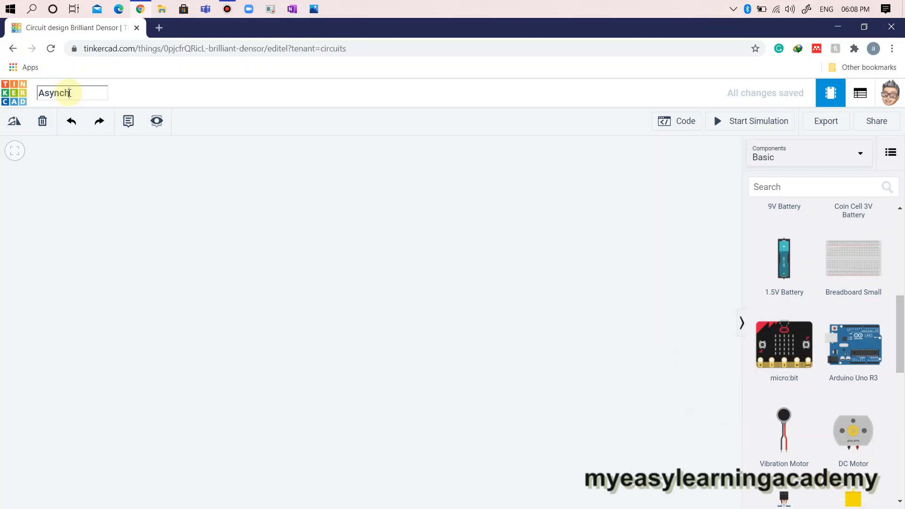
pyautogui.write('ronous Ucounter')
pyautogui.click(73, 93)
pyautogui.write('pcounte')
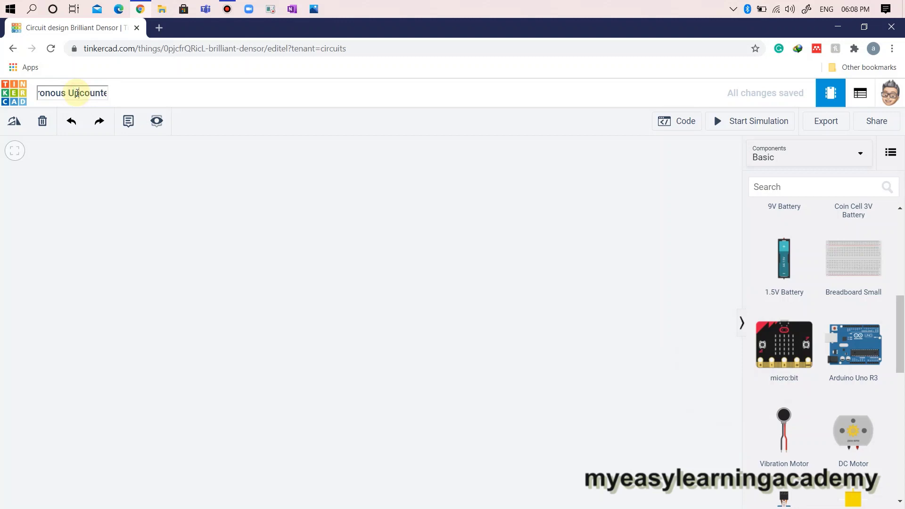
pyautogui.hotkey('ctrl', 'a')
pyautogui.hotkey('ctrl', 'c')
pyautogui.click(126, 181)
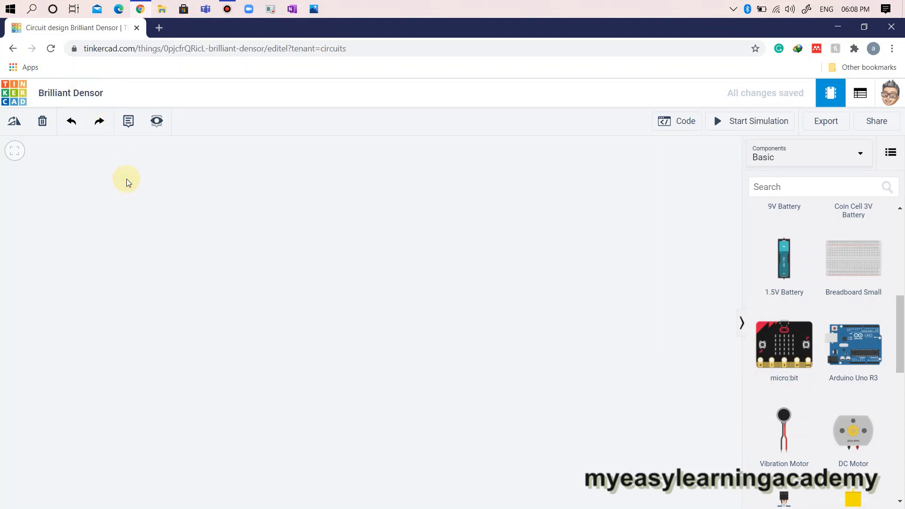
# Add a note on the canvas reading 'Asynchronous Upcounter'.
pyautogui.click(128, 121)
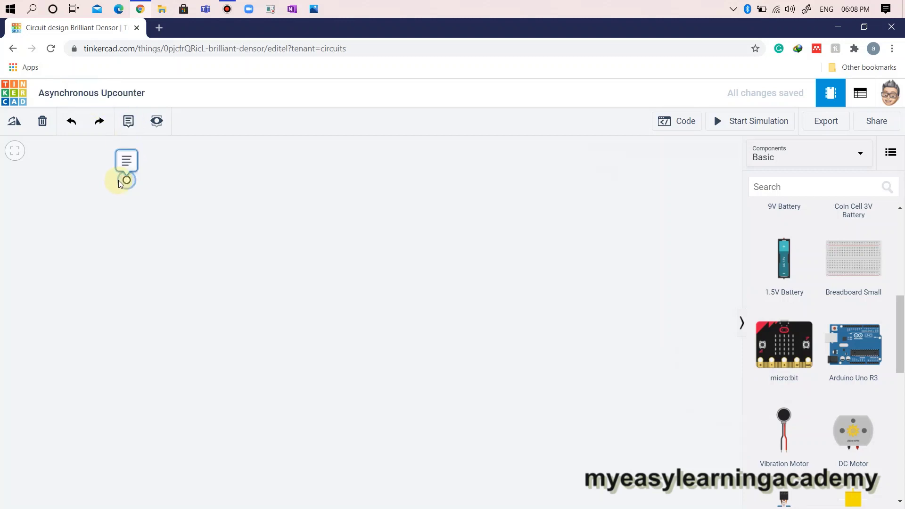
pyautogui.click(117, 182)
pyautogui.hotkey('ctrl', 'a')
pyautogui.hotkey('ctrl', 'v')
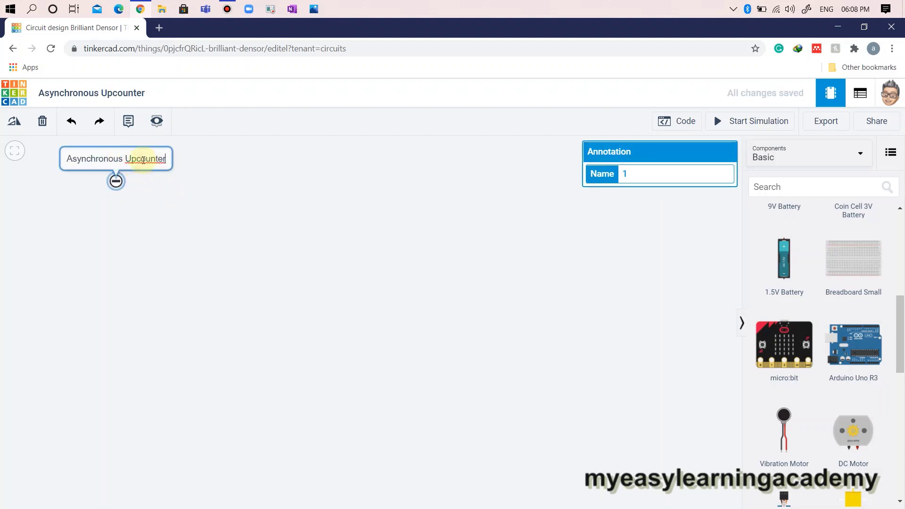
pyautogui.click(200, 222)
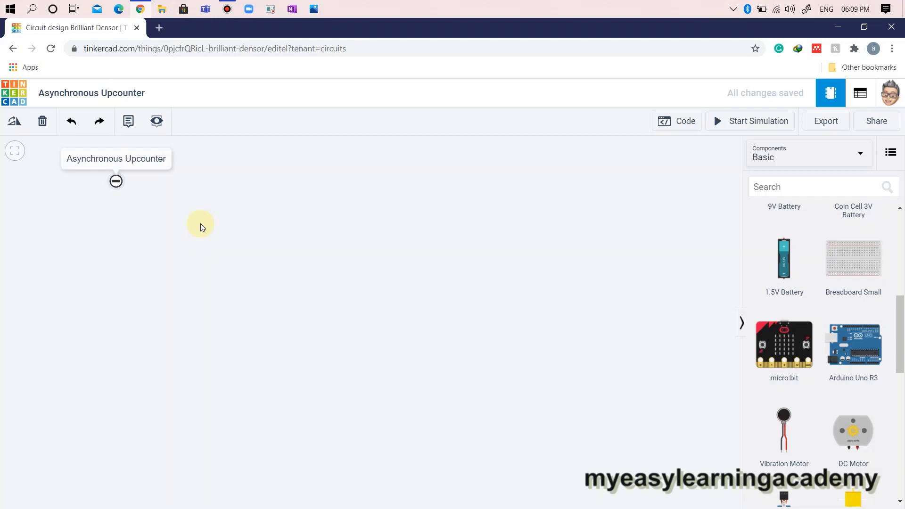
# Add a second note below it reading 'Components required are'.
pyautogui.click(128, 121)
pyautogui.click(115, 233)
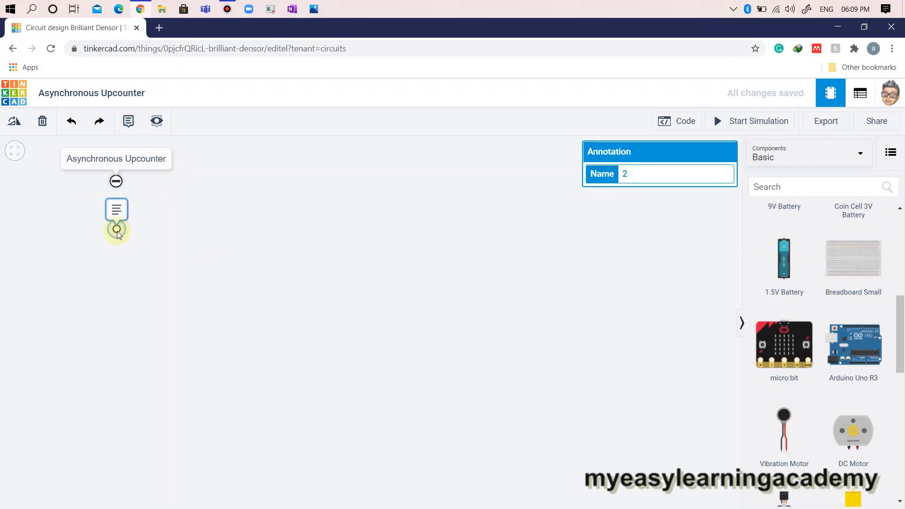
pyautogui.click(112, 213)
pyautogui.write('Compo')
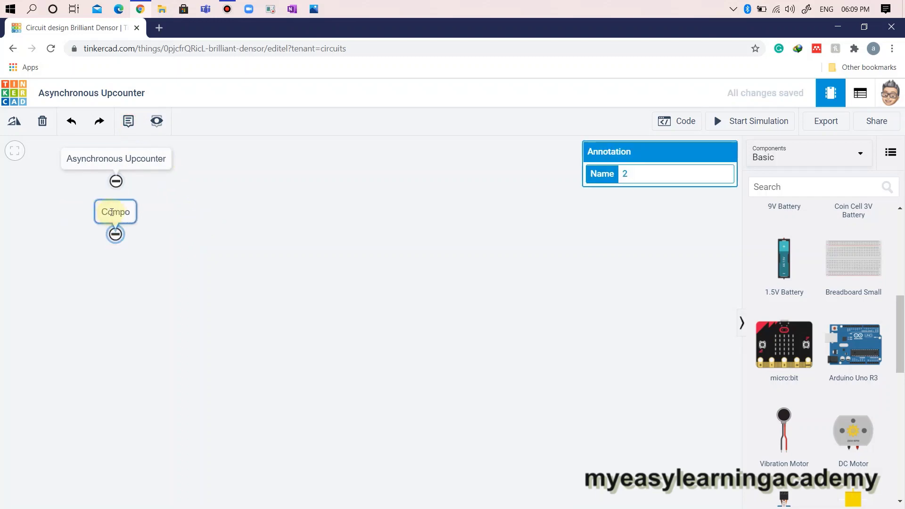
pyautogui.write('nents requ')
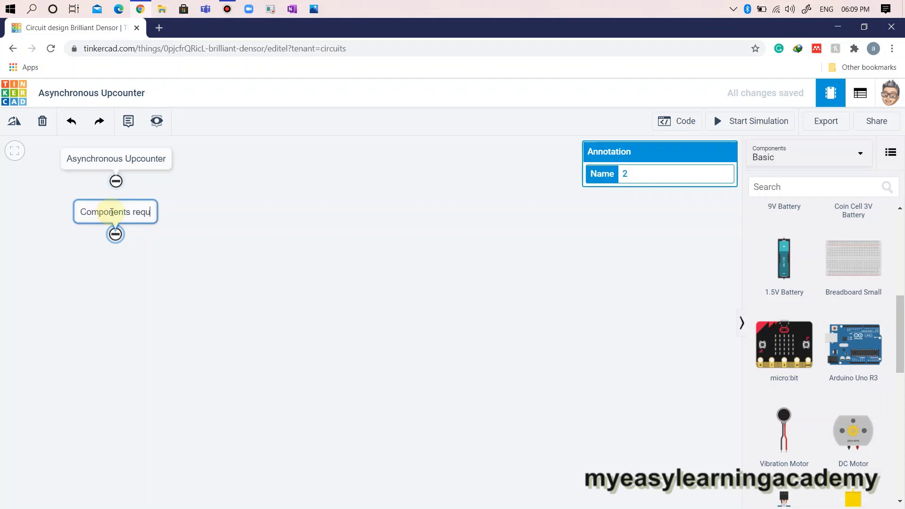
pyautogui.write('ired are')
# Add a row of 220 Ω resistors beside the notes.
pyautogui.click(309, 252)
pyautogui.click(763, 161)
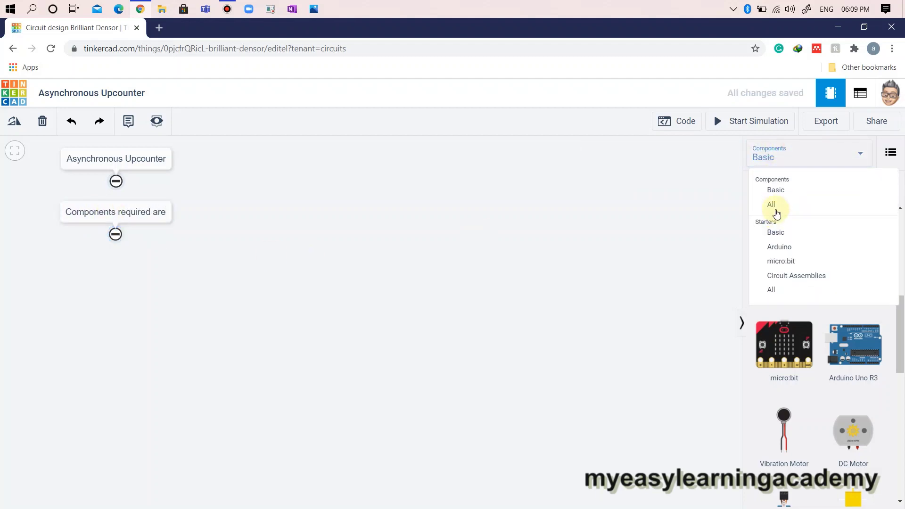
pyautogui.click(815, 277)
pyautogui.moveTo(783, 254); pyautogui.dragTo(230, 234)
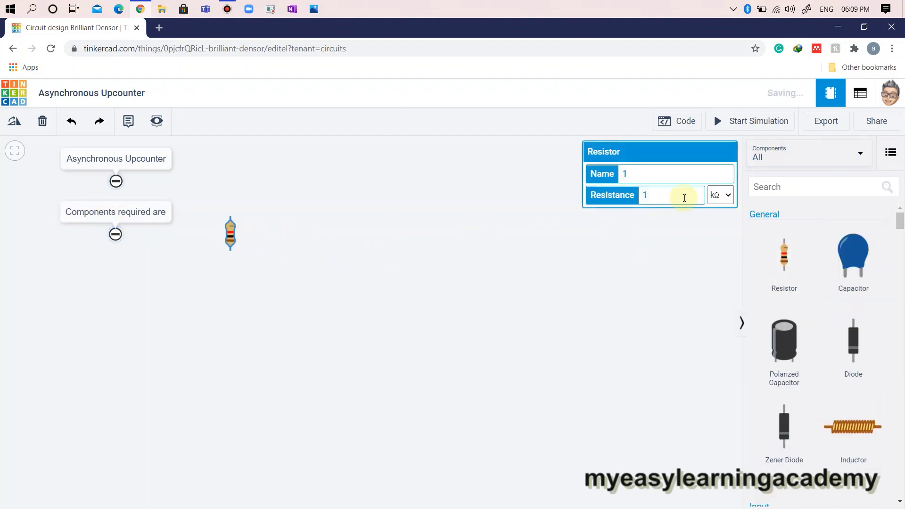
pyautogui.doubleClick(631, 195)
pyautogui.write('220')
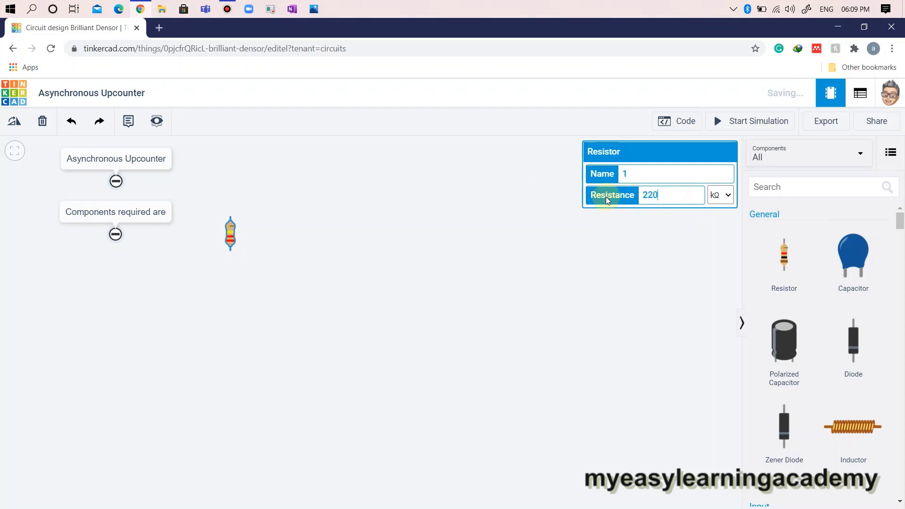
pyautogui.click(721, 195)
pyautogui.click(716, 252)
pyautogui.hotkey('ctrl', 'c')
pyautogui.hotkey('ctrl', 'v')
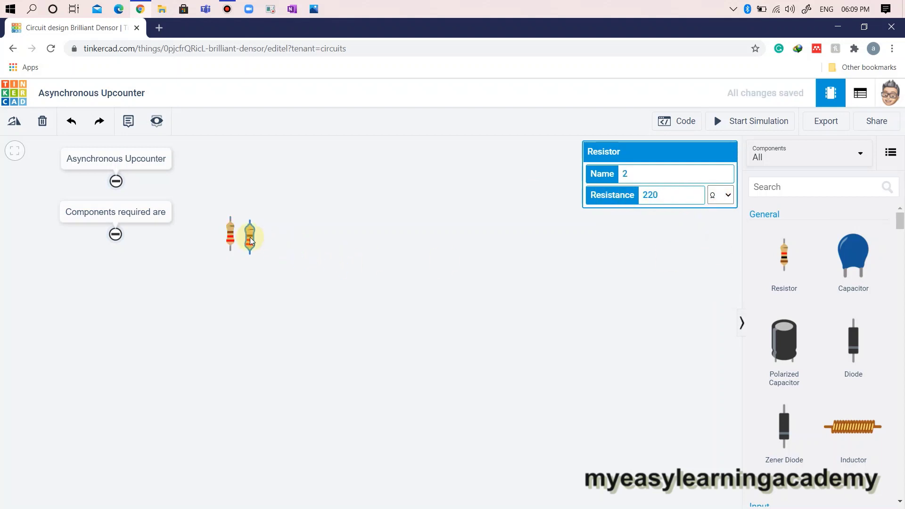
pyautogui.hotkey('ctrl', 'v')
pyautogui.hotkey('ctrl', 'v')
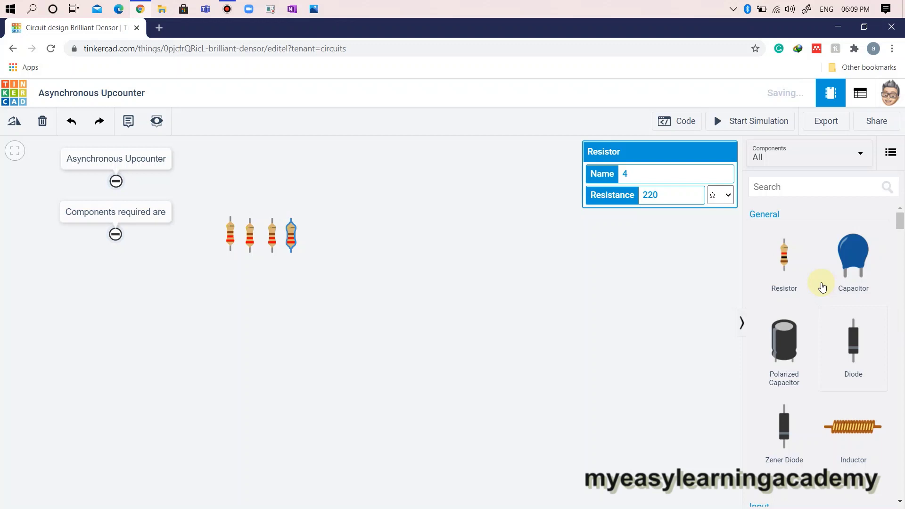
# Add four red LEDs in a row next to the resistors.
pyautogui.scroll(-3, 820, 286)
pyautogui.scroll(-20, 820, 286)
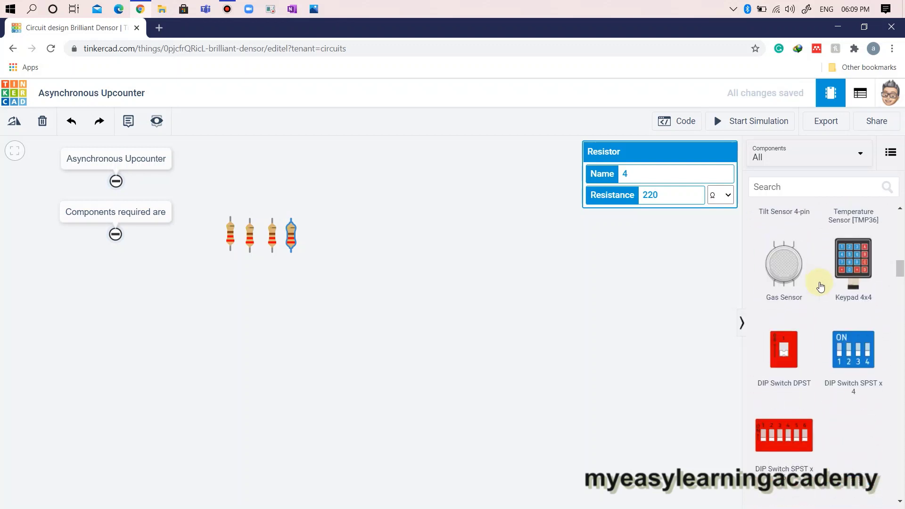
pyautogui.scroll(-2, 820, 286)
pyautogui.moveTo(783, 381); pyautogui.dragTo(340, 250)
pyautogui.hotkey('ctrl', 'c')
pyautogui.hotkey('ctrl', 'v')
pyautogui.hotkey('ctrl', 'v')
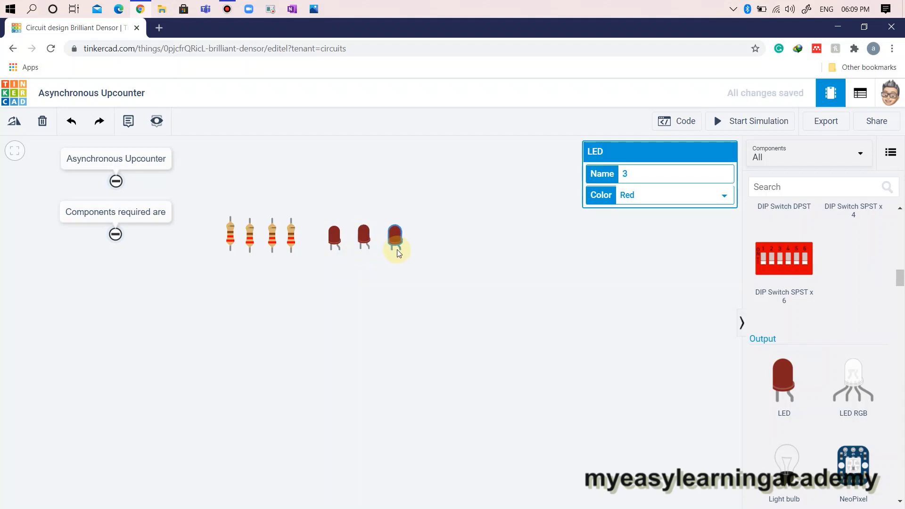
pyautogui.hotkey('ctrl', 'v')
pyautogui.moveTo(442, 253); pyautogui.dragTo(429, 246)
# Place a breadboard below the parts, plus a power supply and a function generator.
pyautogui.scroll(-10, 813, 350)
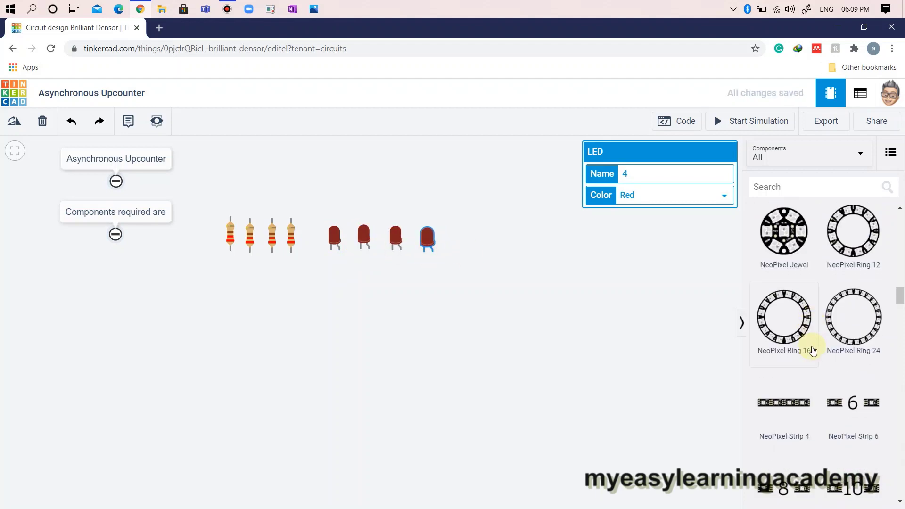
pyautogui.scroll(-10, 812, 350)
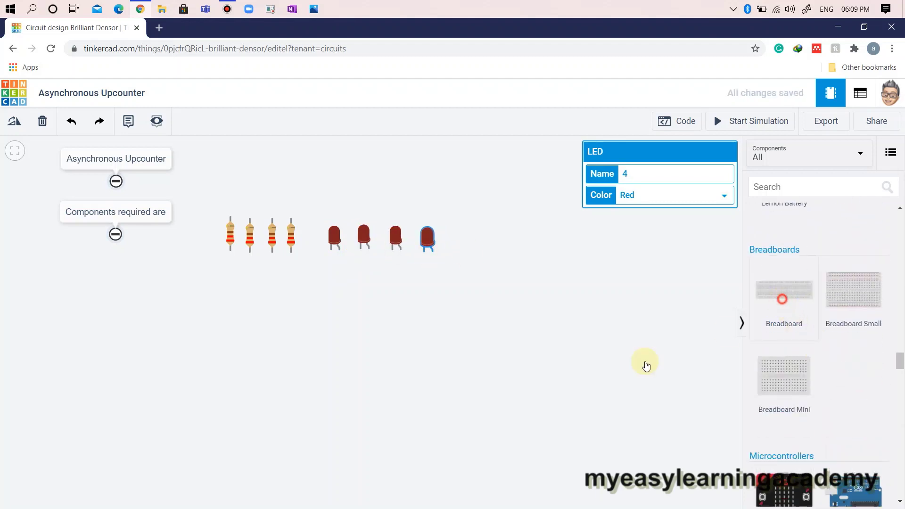
pyautogui.click(384, 398)
pyautogui.scroll(-8, 814, 355)
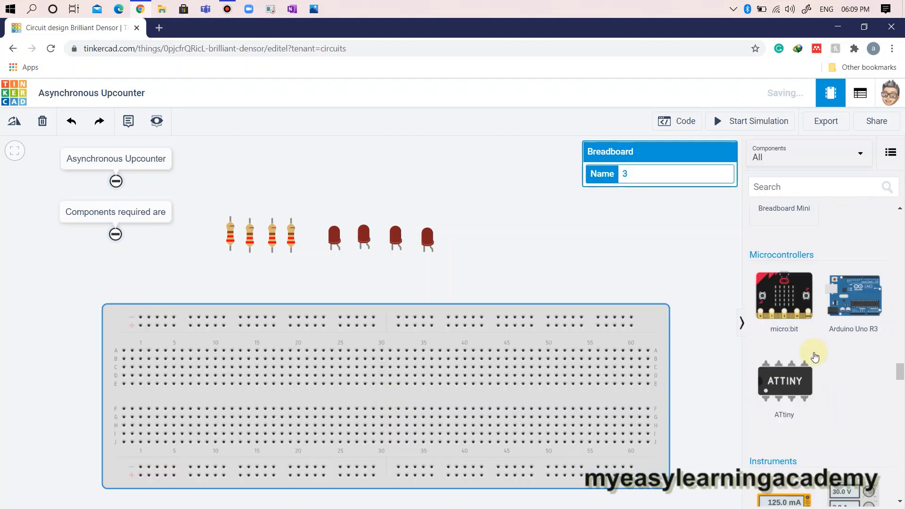
pyautogui.moveTo(854, 364); pyautogui.dragTo(490, 247)
pyautogui.moveTo(754, 427); pyautogui.dragTo(642, 248)
# Place two 74HC73 chips above the breadboard and move the power supply to its lower left.
pyautogui.scroll(-8, 835, 330)
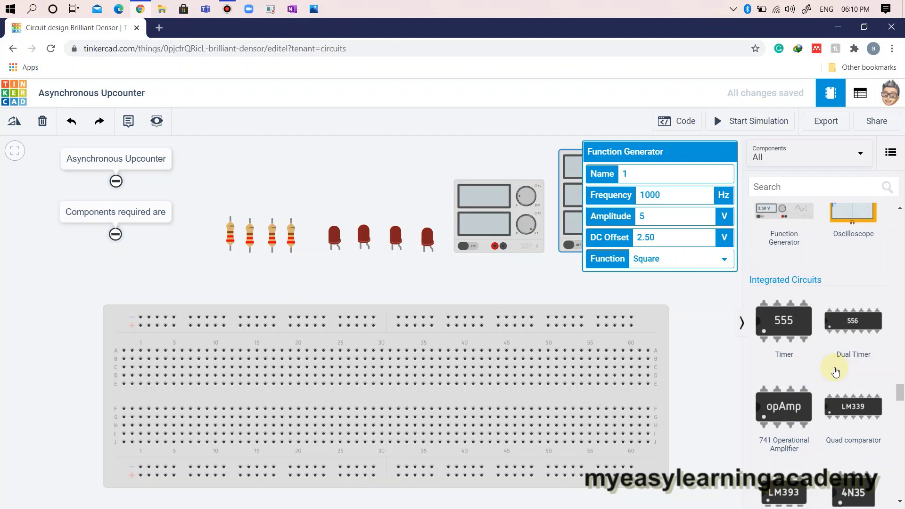
pyautogui.scroll(-10, 836, 373)
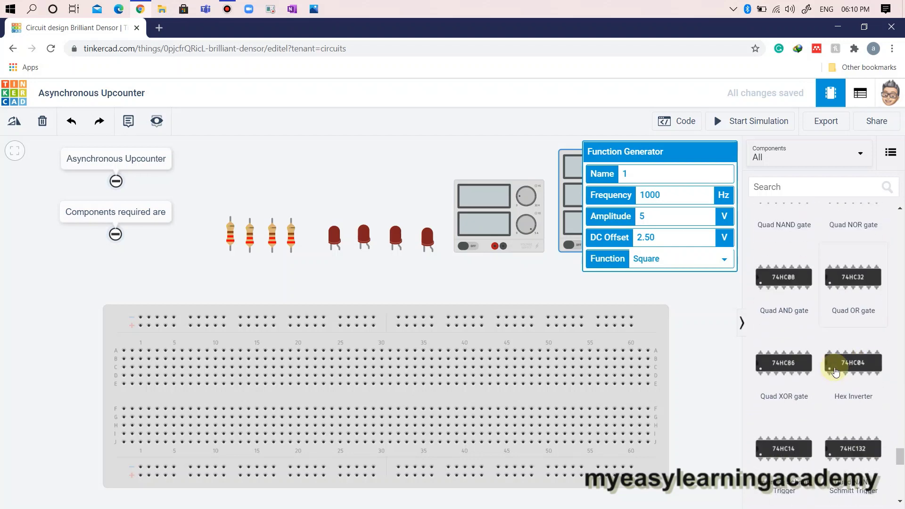
pyautogui.scroll(-5, 844, 370)
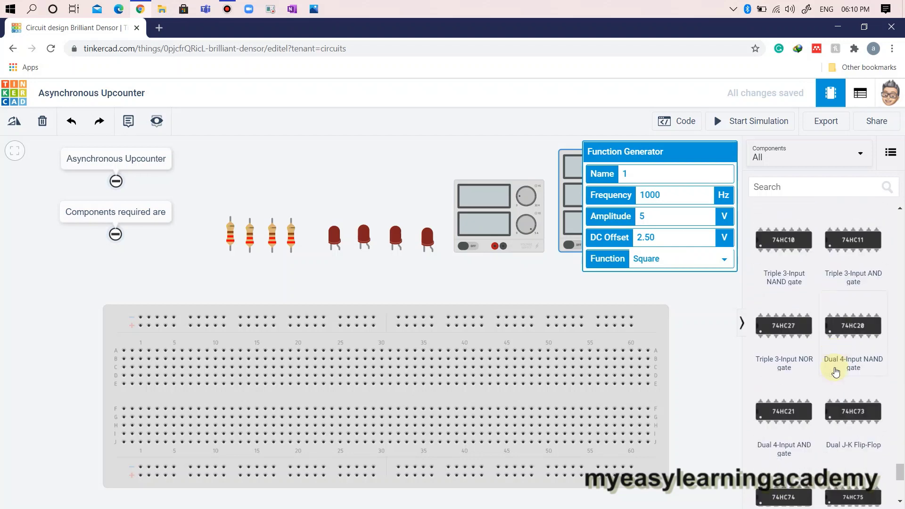
pyautogui.moveTo(856, 367); pyautogui.dragTo(424, 286)
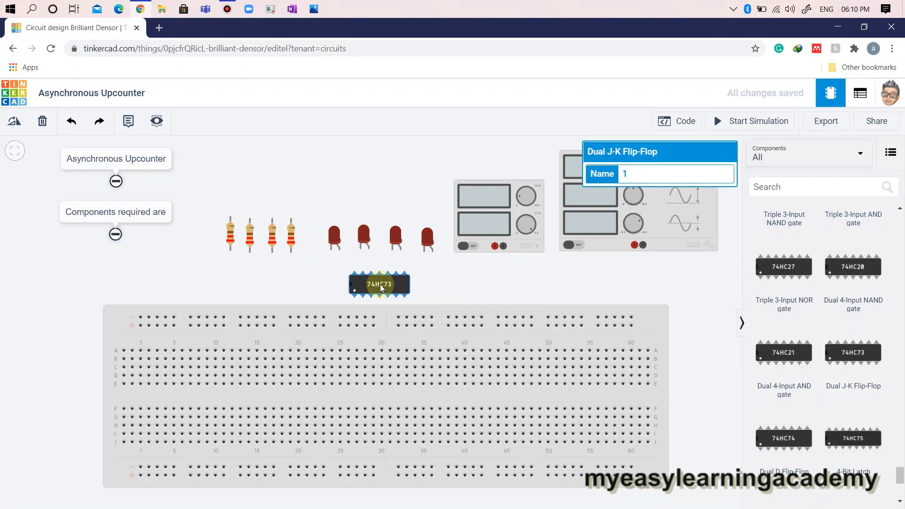
pyautogui.hotkey('ctrl', 'c')
pyautogui.hotkey('ctrl', 'v')
pyautogui.click(577, 285)
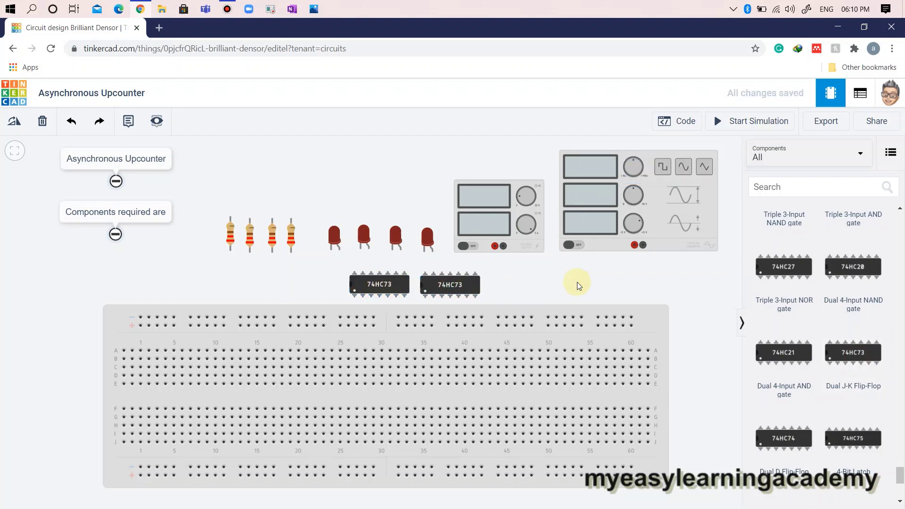
pyautogui.moveTo(495, 226); pyautogui.dragTo(85, 393)
pyautogui.scroll(-1, 148, 393)
# Run a red wire from the supply's positive terminal to the bottom breadboard rail.
pyautogui.click(677, 353)
pyautogui.press('f')
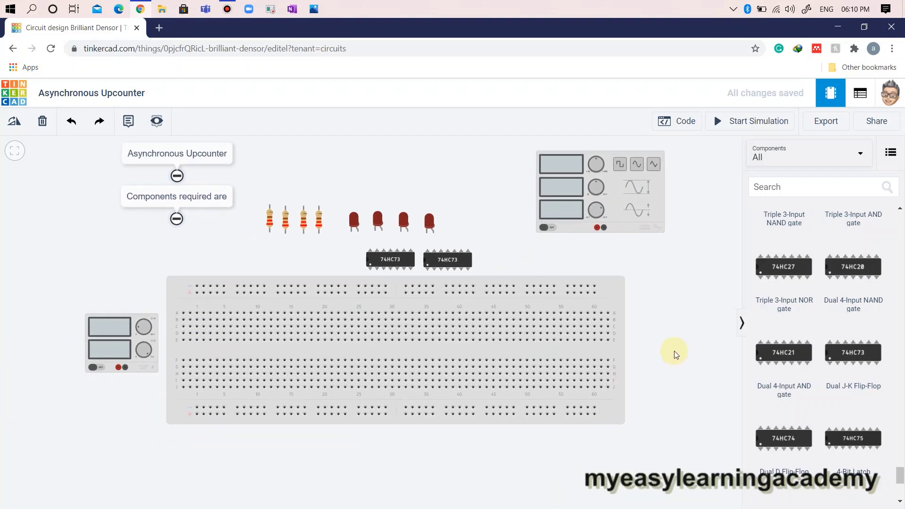
pyautogui.click(120, 372)
pyautogui.click(118, 417)
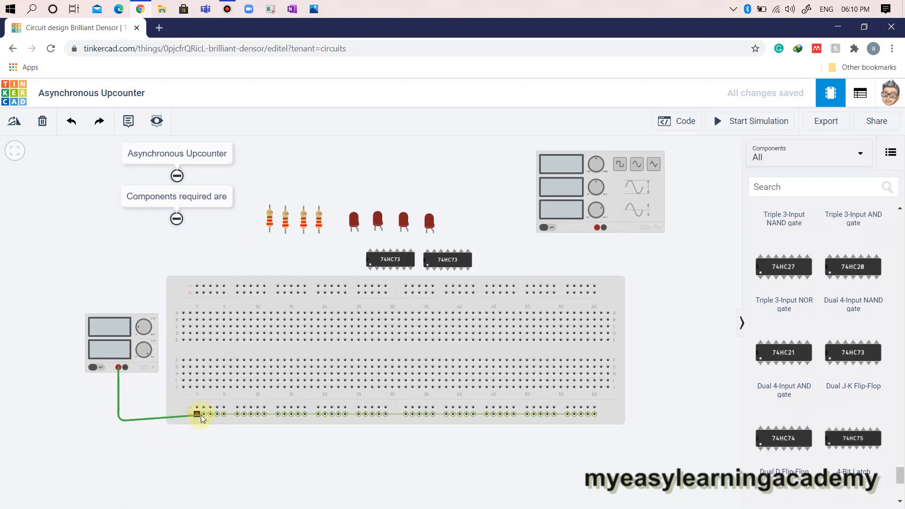
pyautogui.click(196, 414)
pyautogui.click(674, 173)
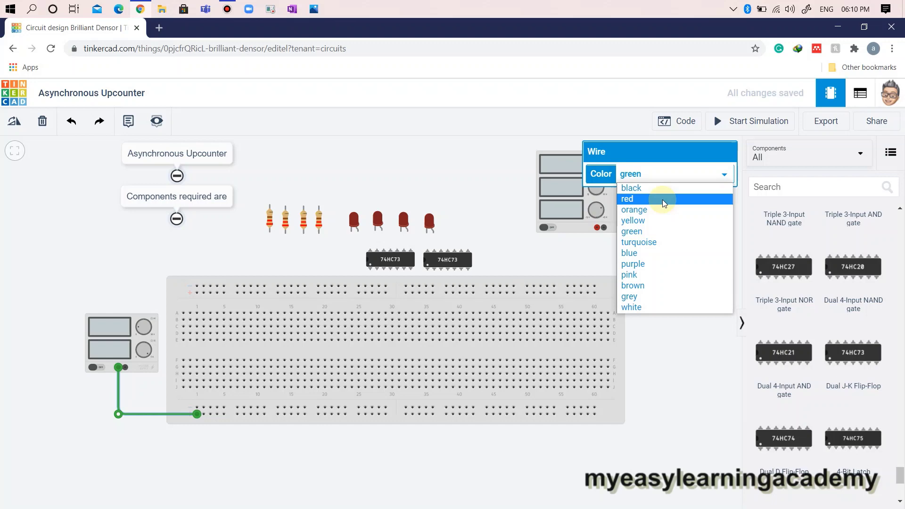
pyautogui.click(660, 198)
# Run a black wire from the supply's negative terminal to the bottom rail.
pyautogui.click(125, 367)
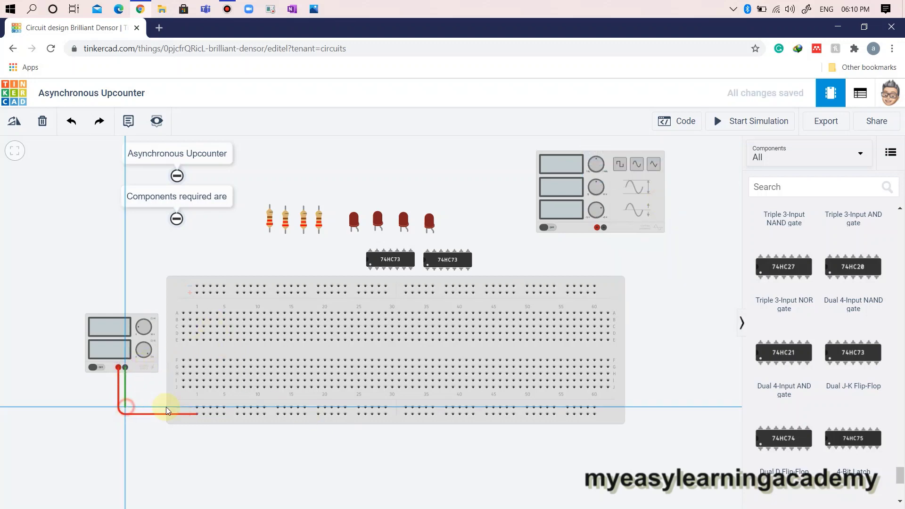
pyautogui.click(125, 407)
pyautogui.click(197, 407)
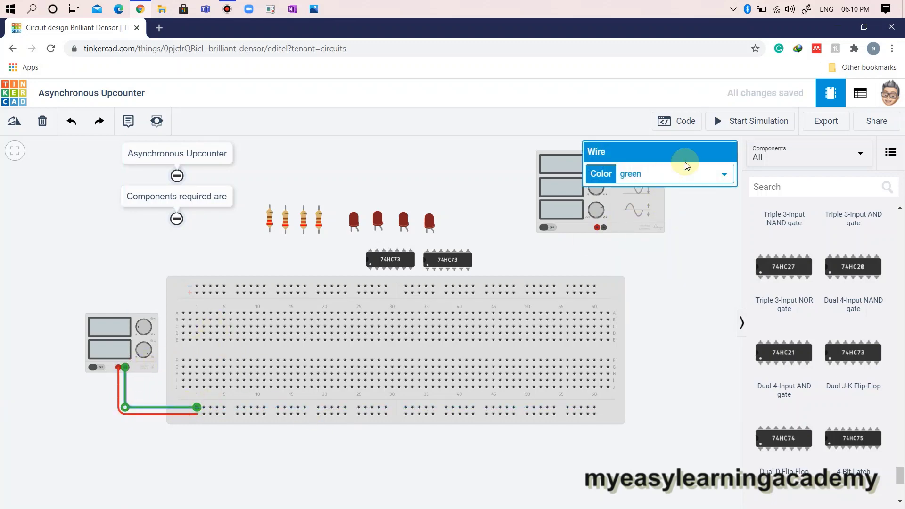
pyautogui.click(683, 173)
pyautogui.click(669, 187)
pyautogui.click(270, 429)
# Bridge the bottom and top rails with a black ground wire and a red power wire.
pyautogui.click(204, 406)
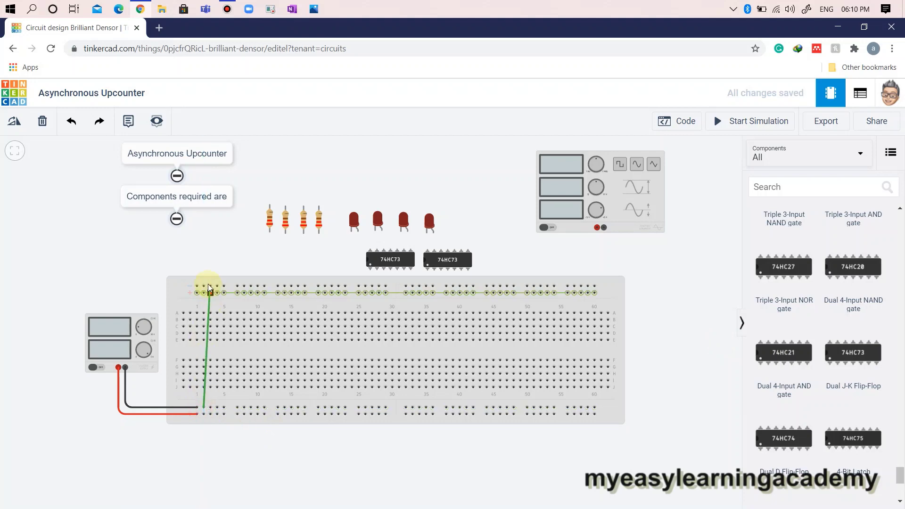
pyautogui.click(204, 286)
pyautogui.click(683, 174)
pyautogui.click(669, 188)
pyautogui.click(700, 353)
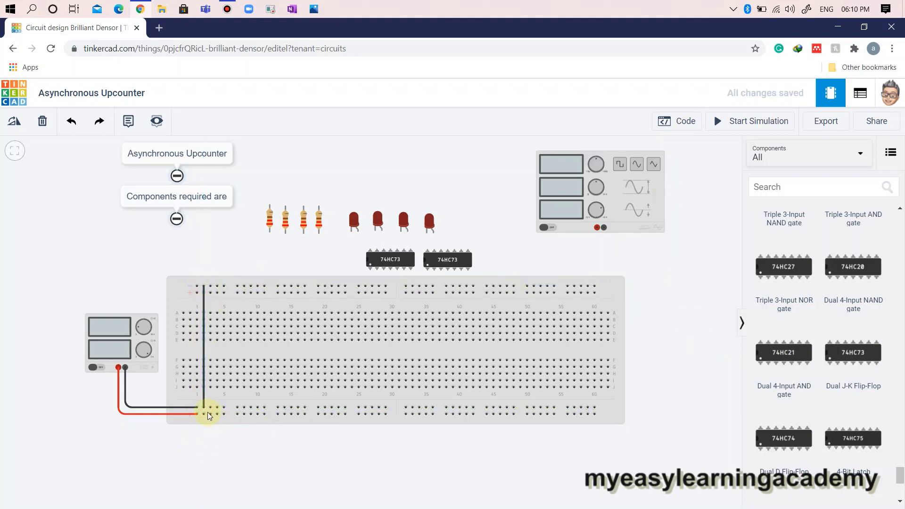
pyautogui.click(210, 414)
pyautogui.click(211, 292)
pyautogui.click(673, 176)
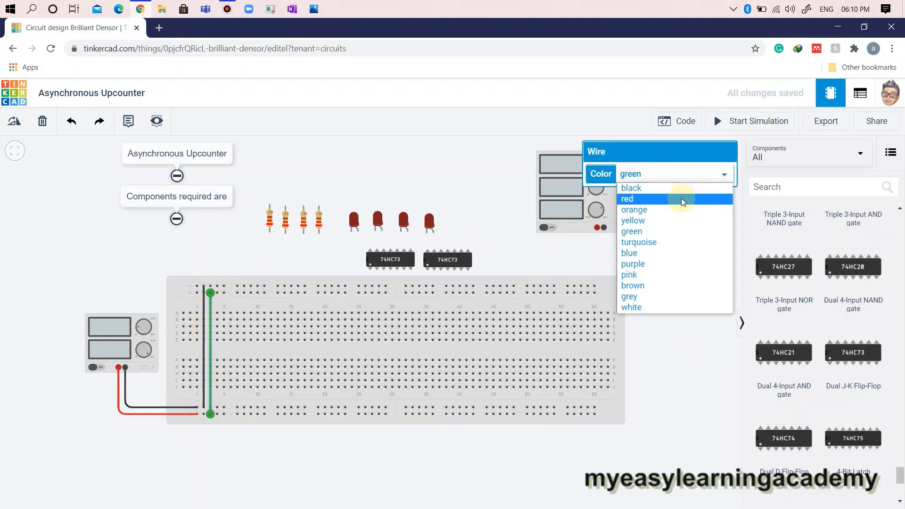
pyautogui.click(683, 199)
pyautogui.click(697, 298)
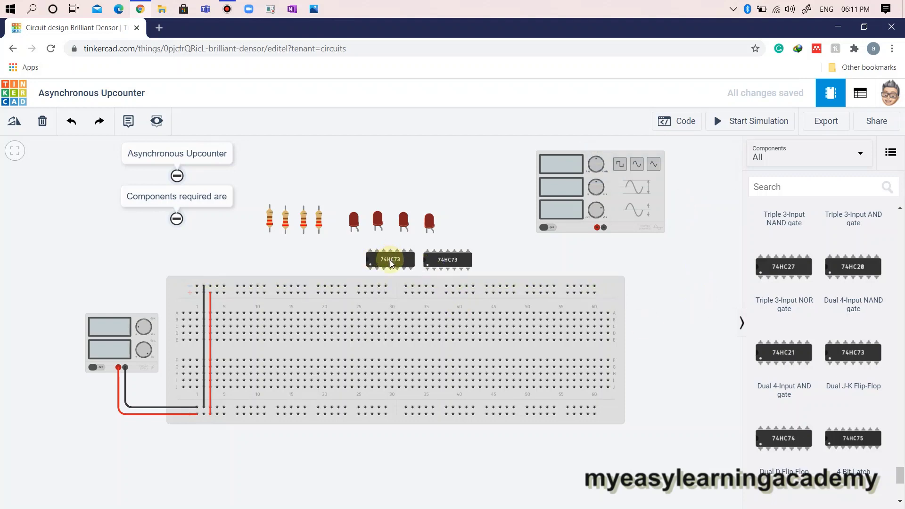
# Seat both 74HC73 chips across the breadboard's centre, the second at columns 38–44.
pyautogui.moveTo(390, 259); pyautogui.dragTo(339, 351)
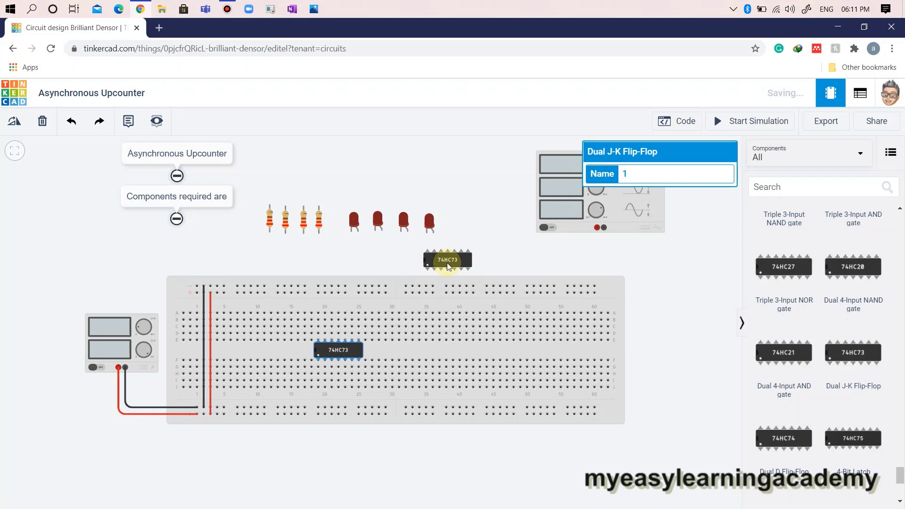
pyautogui.moveTo(447, 262); pyautogui.dragTo(469, 348)
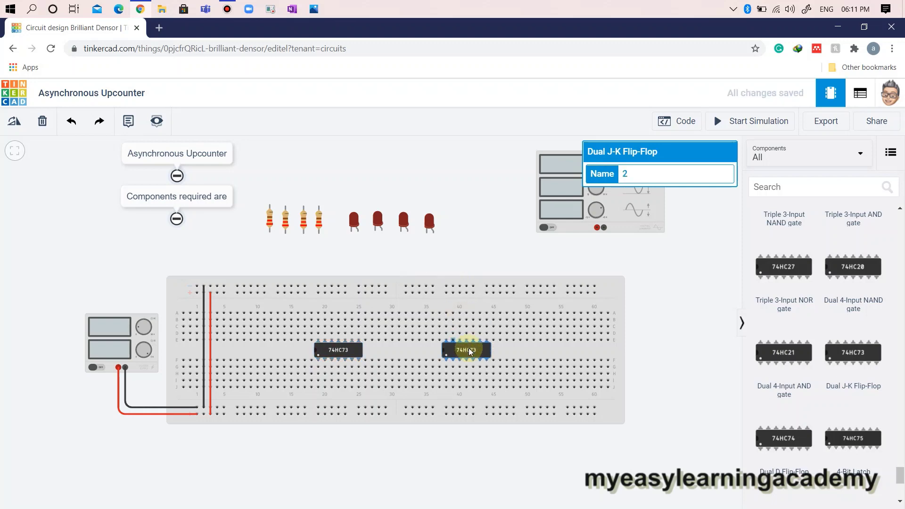
pyautogui.click(324, 355)
# Wire each chip's Power pin to the bottom rail with red wires.
pyautogui.click(338, 361)
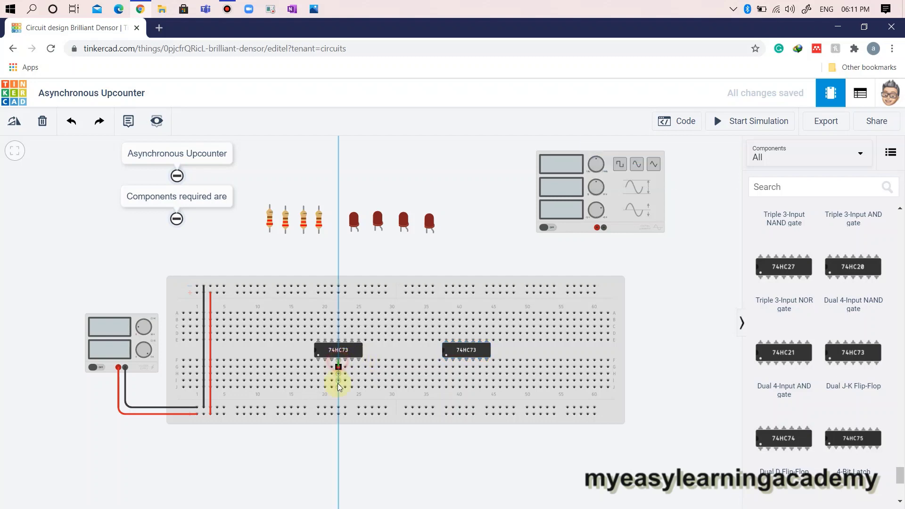
pyautogui.click(338, 414)
pyautogui.click(655, 179)
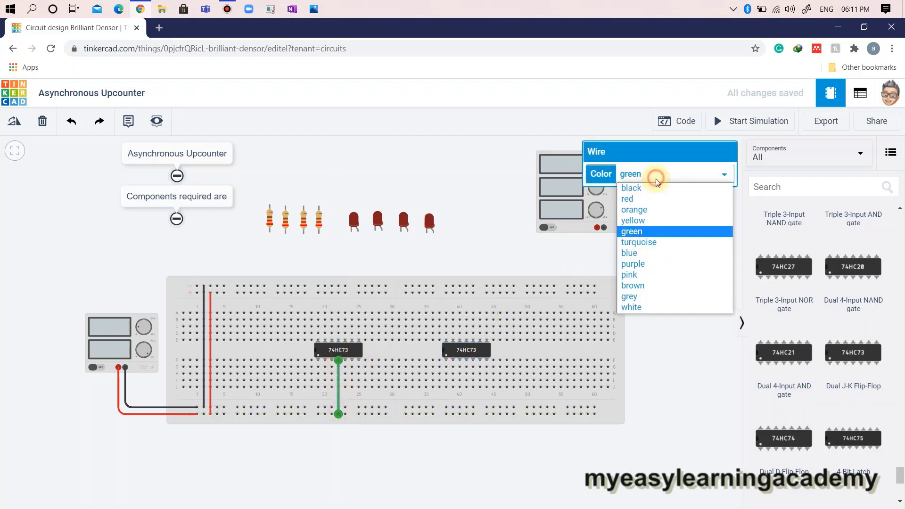
pyautogui.click(655, 199)
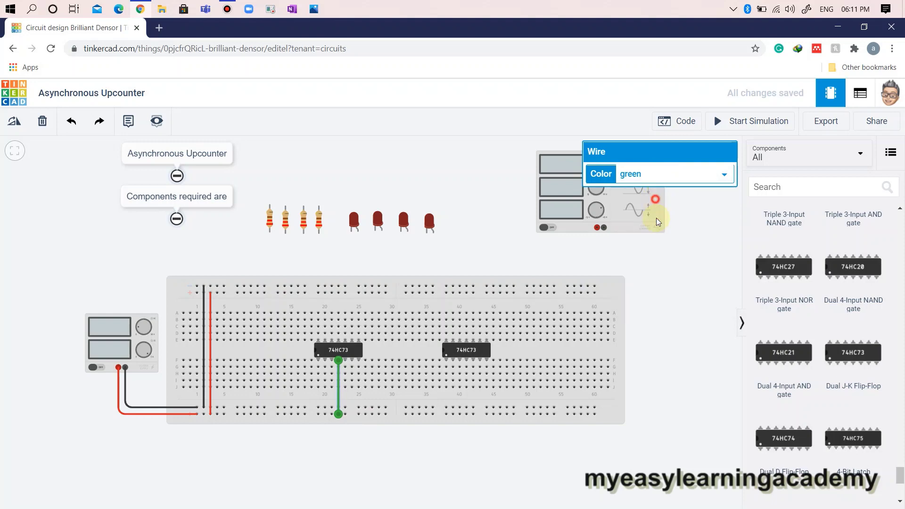
pyautogui.click(467, 361)
pyautogui.click(466, 414)
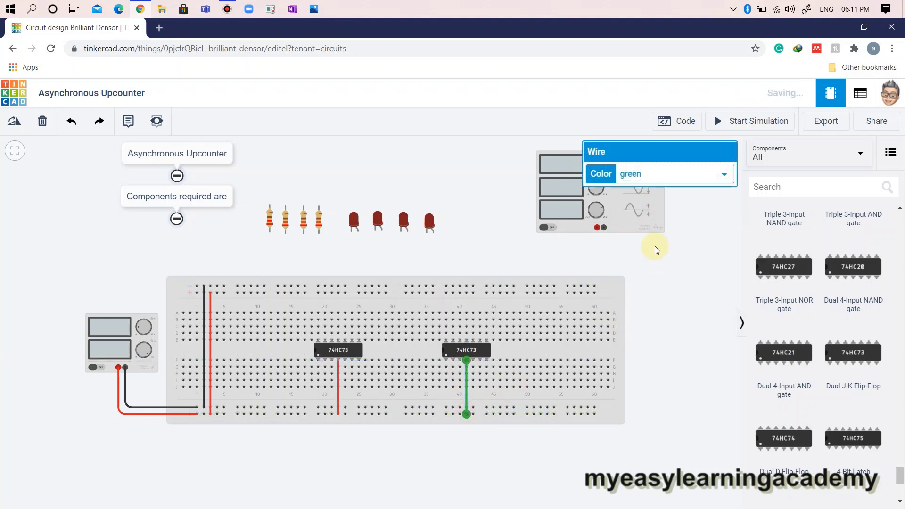
pyautogui.click(665, 178)
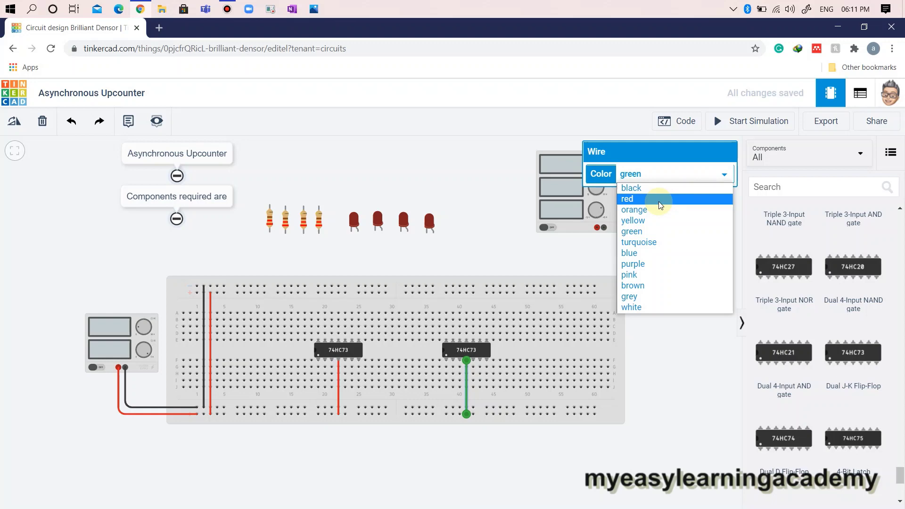
pyautogui.click(657, 202)
pyautogui.click(668, 304)
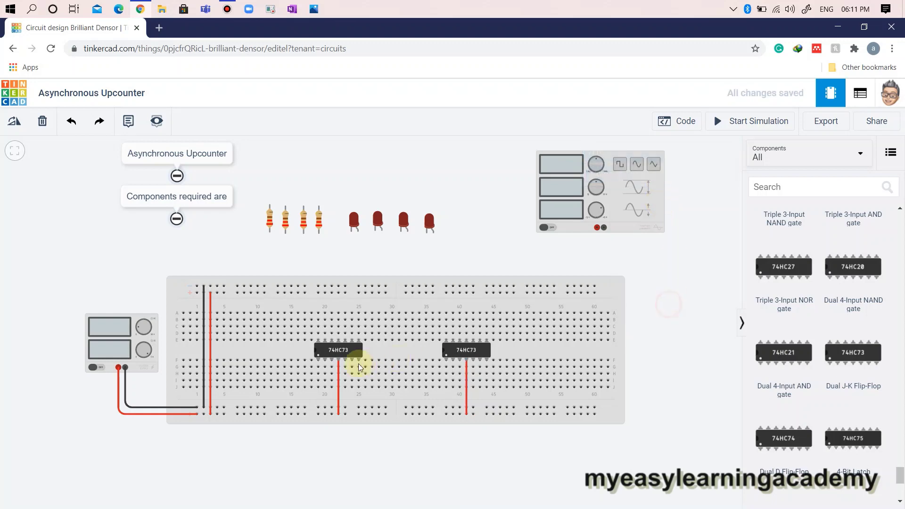
# Wire each chip's Ground pin to the top rail with black wires.
pyautogui.click(338, 340)
pyautogui.click(339, 285)
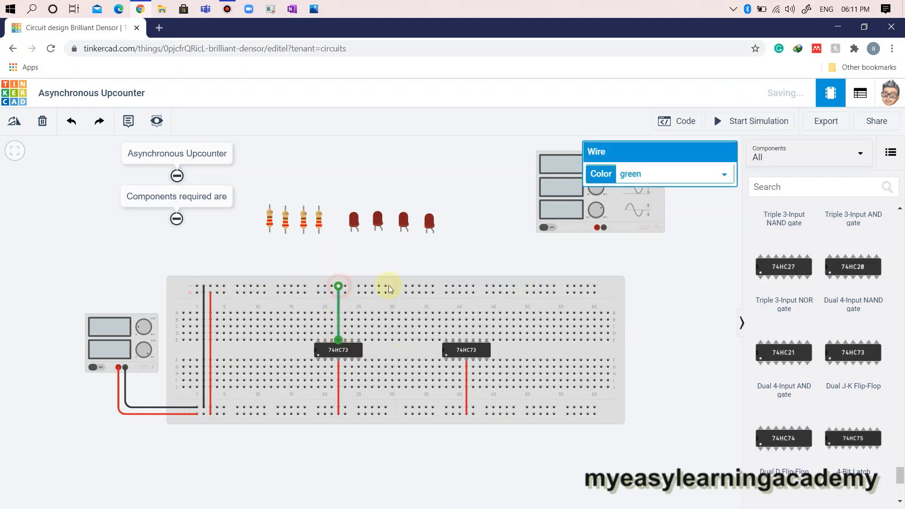
pyautogui.click(651, 174)
pyautogui.click(644, 187)
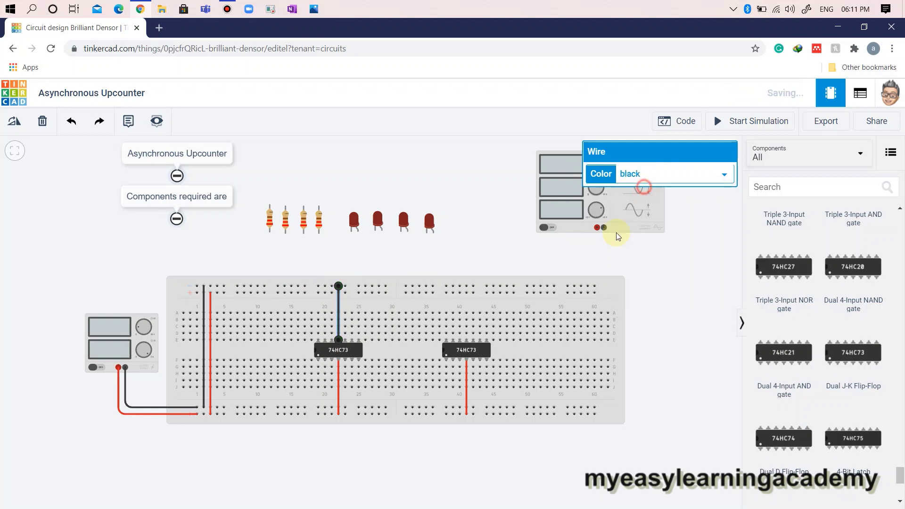
pyautogui.click(467, 338)
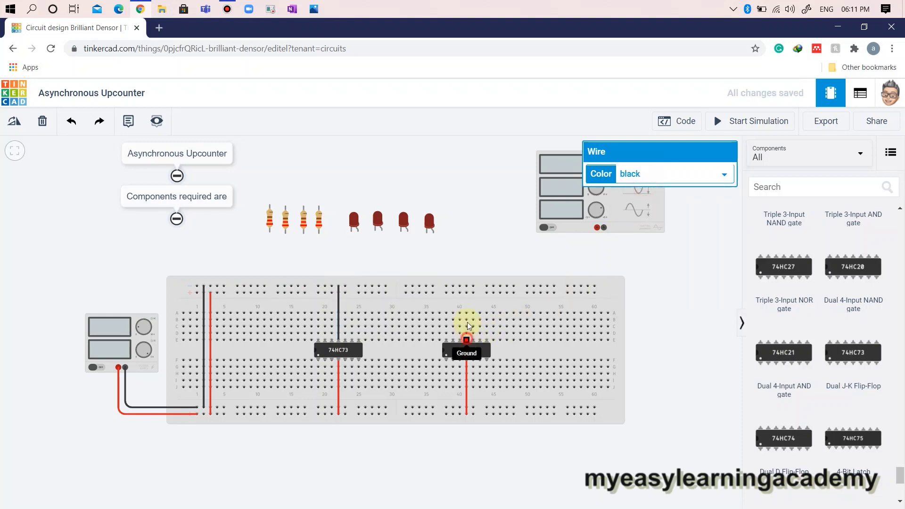
pyautogui.click(468, 286)
pyautogui.click(676, 174)
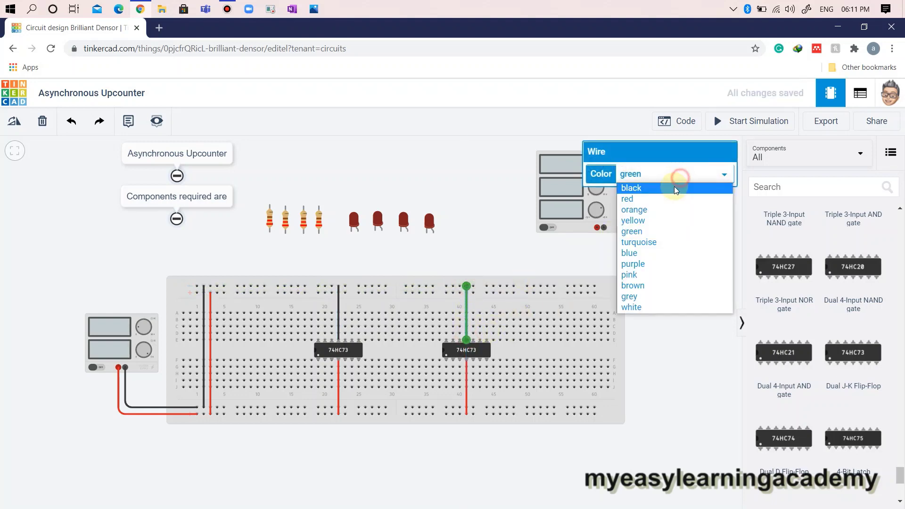
pyautogui.click(674, 186)
pyautogui.click(703, 291)
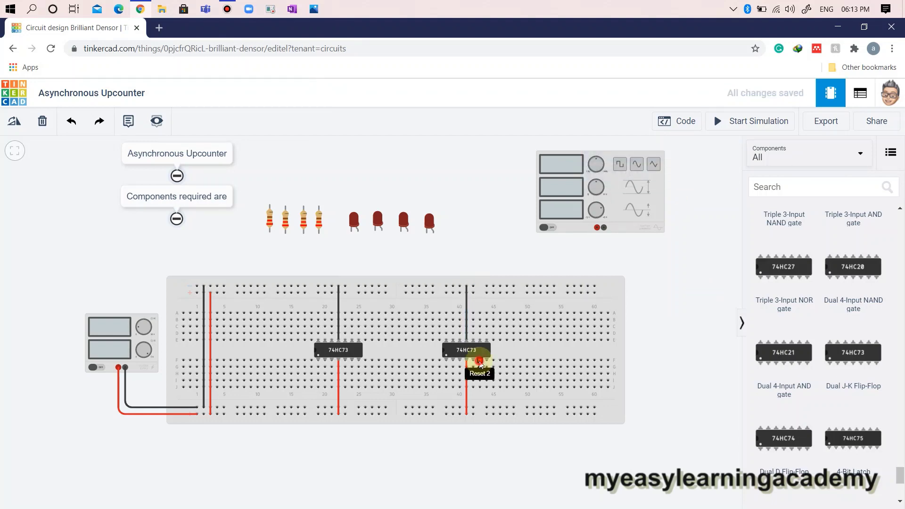
# Connect the second chip's Reset 2 and Reset 1 pins to the bottom rail with blue wires.
pyautogui.click(480, 361)
pyautogui.click(486, 414)
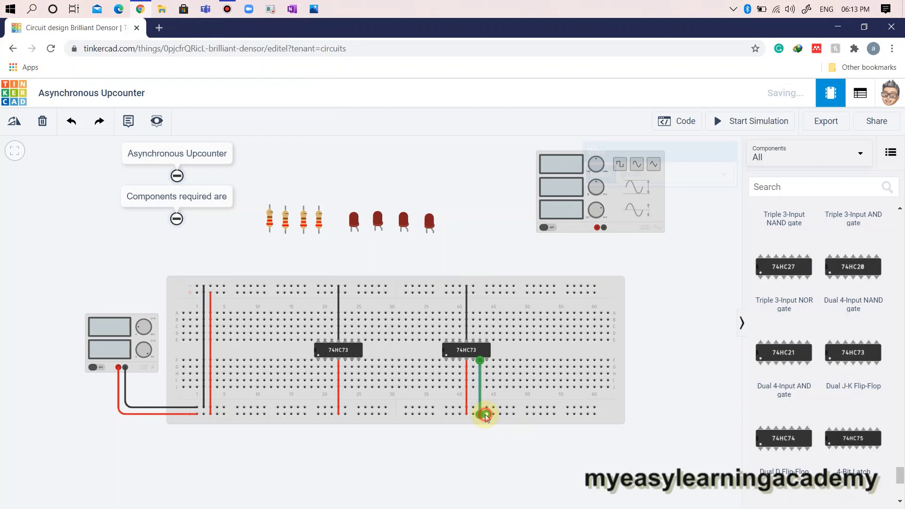
pyautogui.click(661, 174)
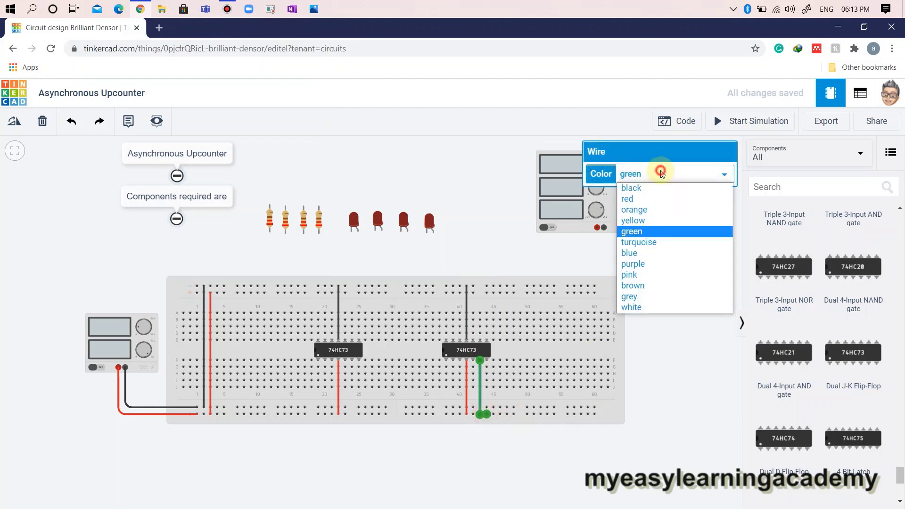
pyautogui.click(659, 253)
pyautogui.click(656, 352)
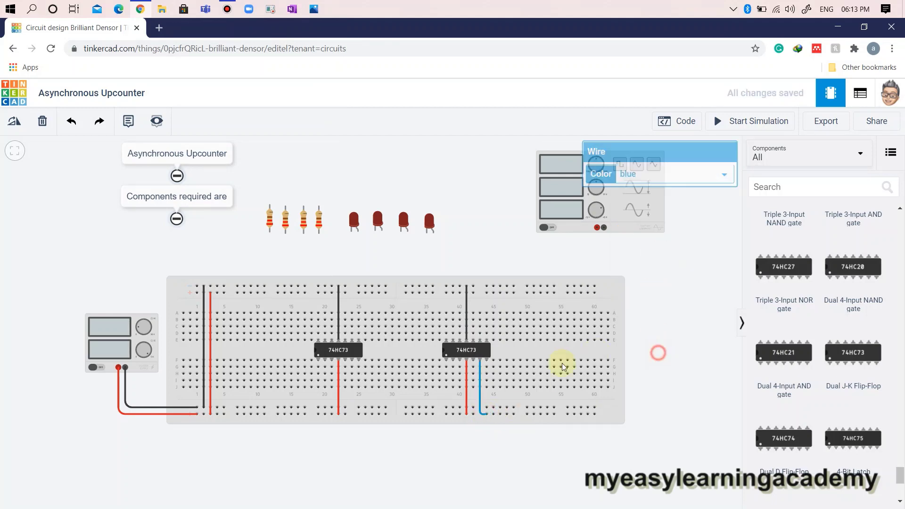
pyautogui.click(454, 362)
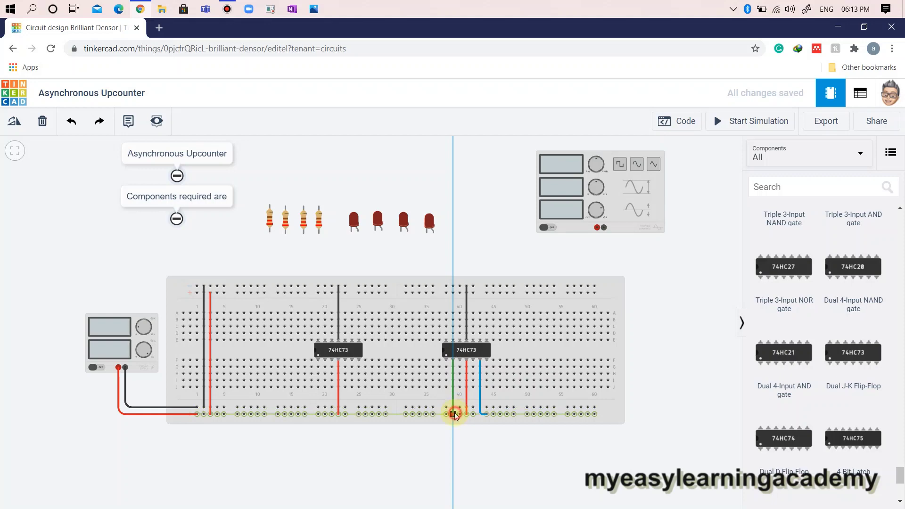
pyautogui.click(455, 414)
pyautogui.click(654, 171)
pyautogui.click(646, 259)
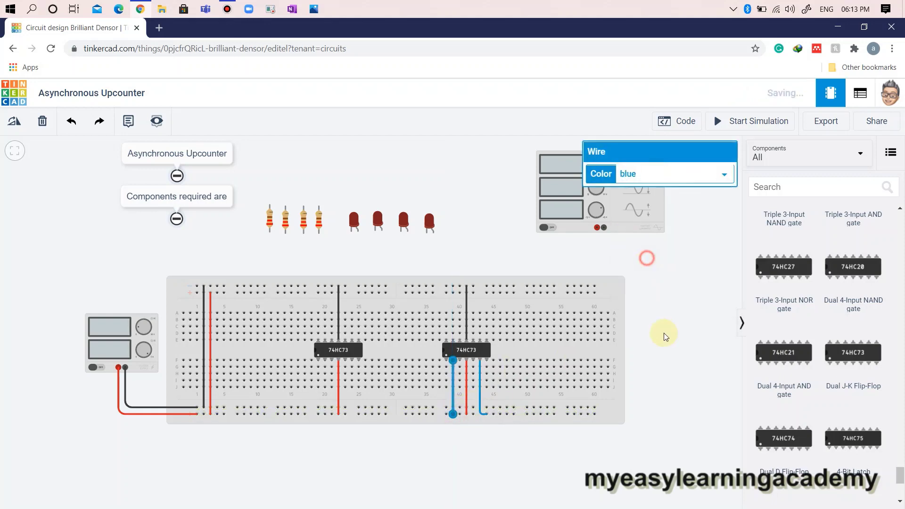
pyautogui.click(664, 336)
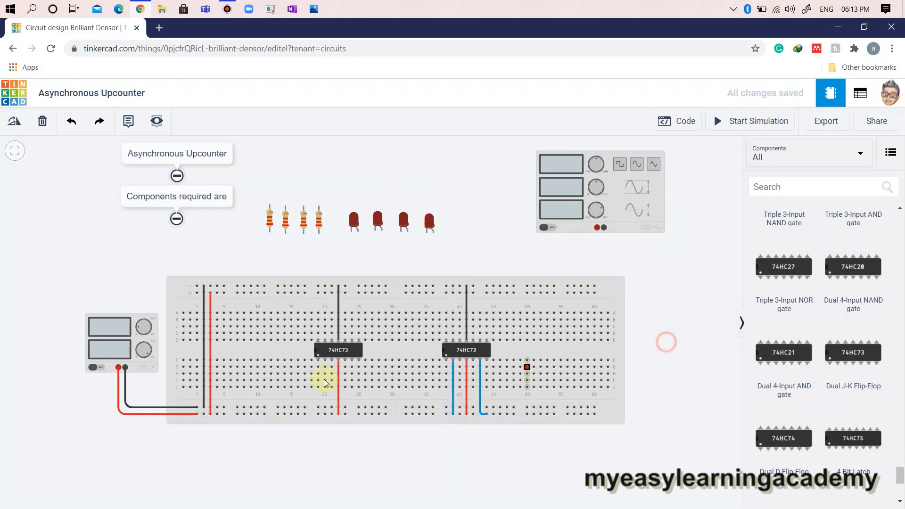
# Connect the first chip's Reset 2 and Reset 1 pins to the bottom rail with blue wires.
pyautogui.click(351, 362)
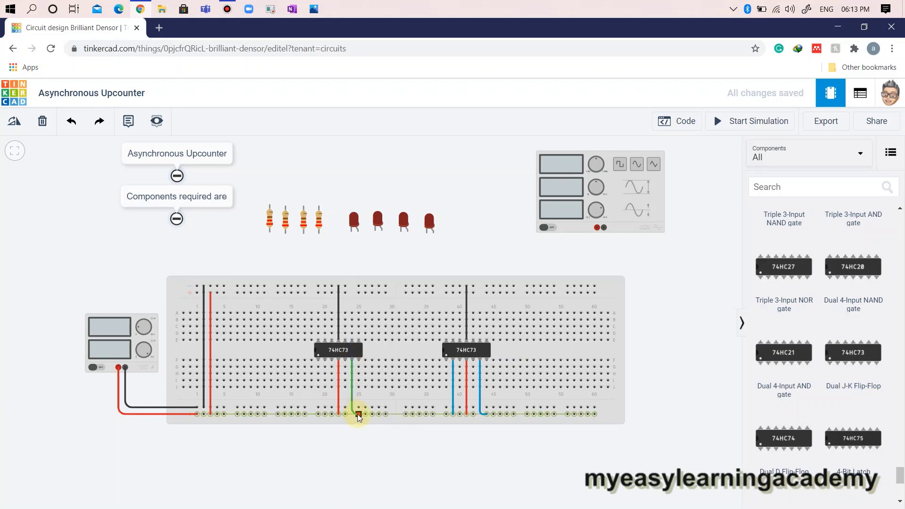
pyautogui.click(354, 413)
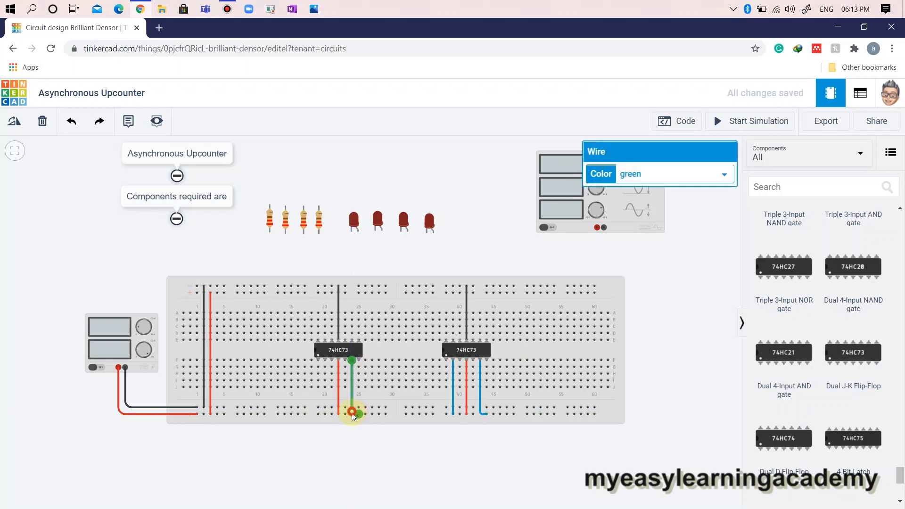
pyautogui.click(671, 175)
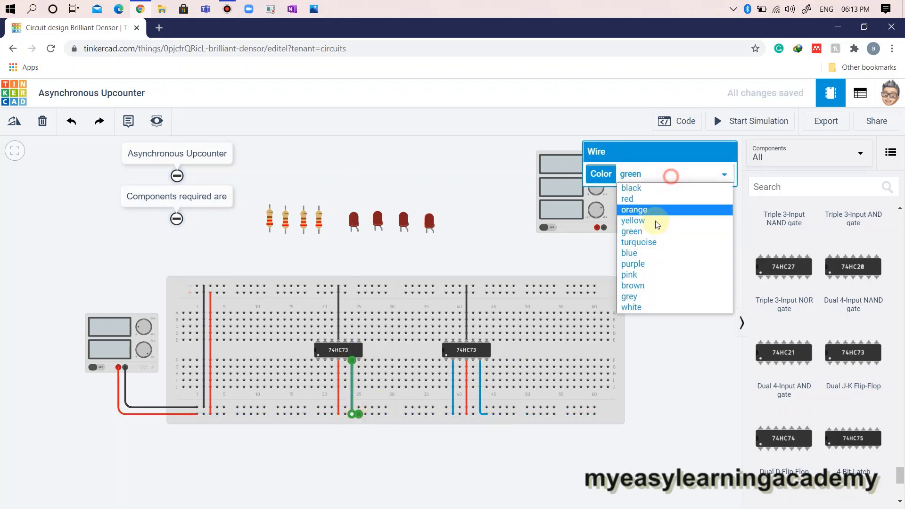
pyautogui.click(656, 252)
pyautogui.click(664, 310)
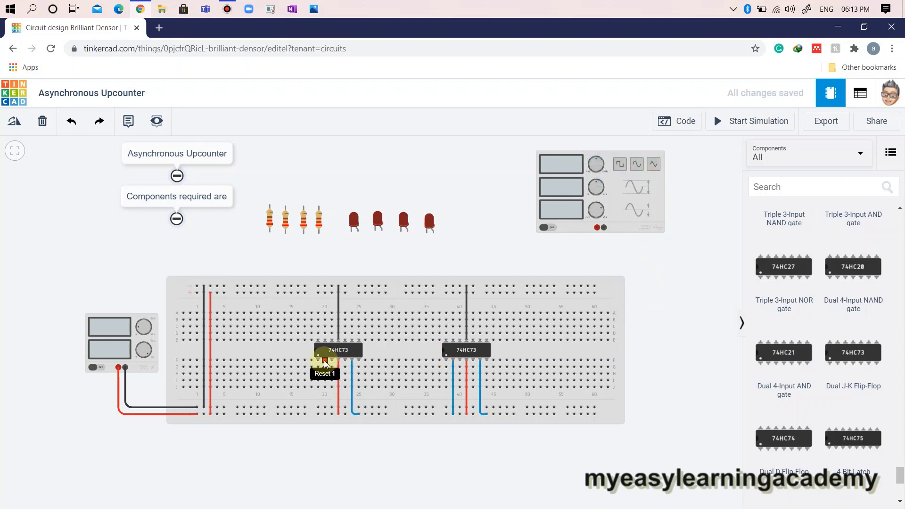
pyautogui.click(325, 362)
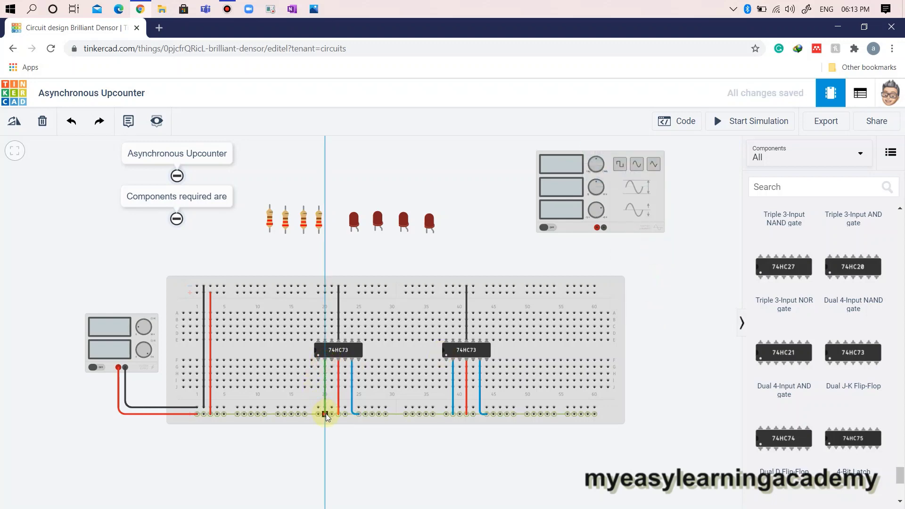
pyautogui.click(325, 414)
pyautogui.click(670, 175)
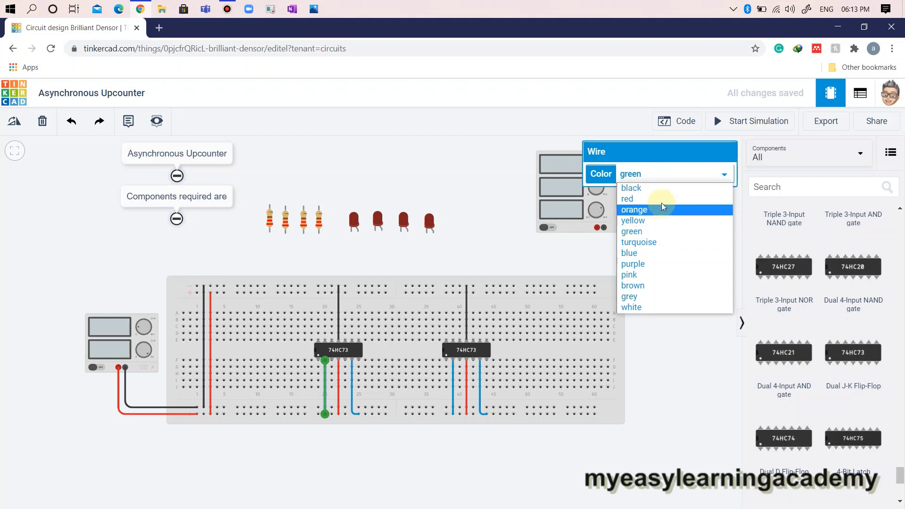
pyautogui.click(658, 253)
pyautogui.click(683, 315)
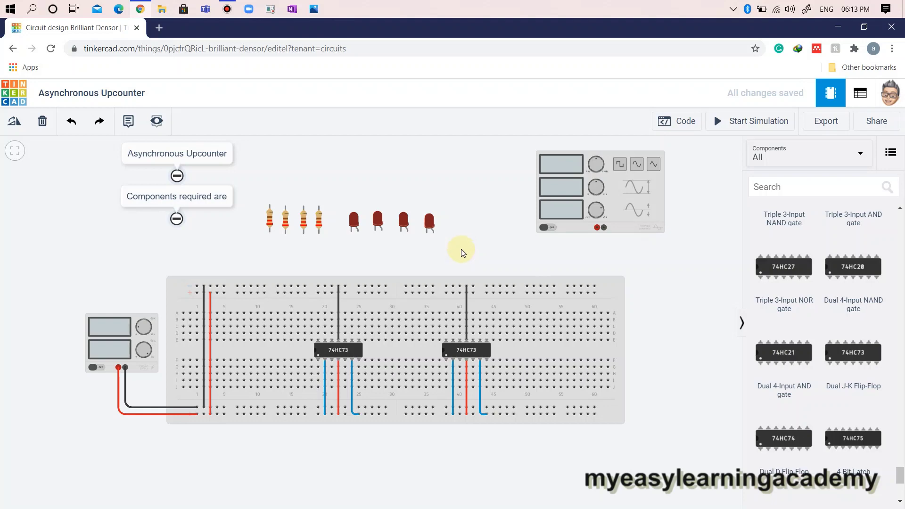
# Wire the second chip's J2 and K1 pins to the bottom rail, and J1 and K2 to the top rail, in green.
pyautogui.click(488, 362)
pyautogui.click(487, 414)
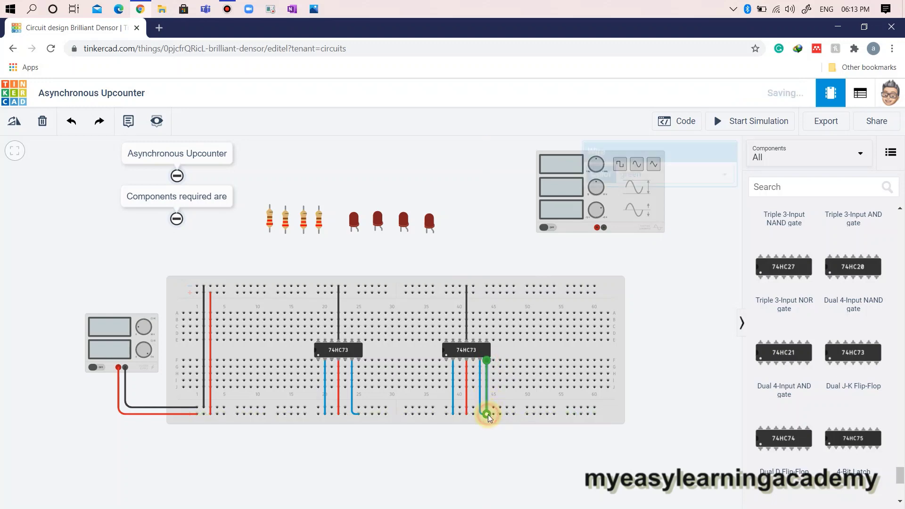
pyautogui.click(686, 176)
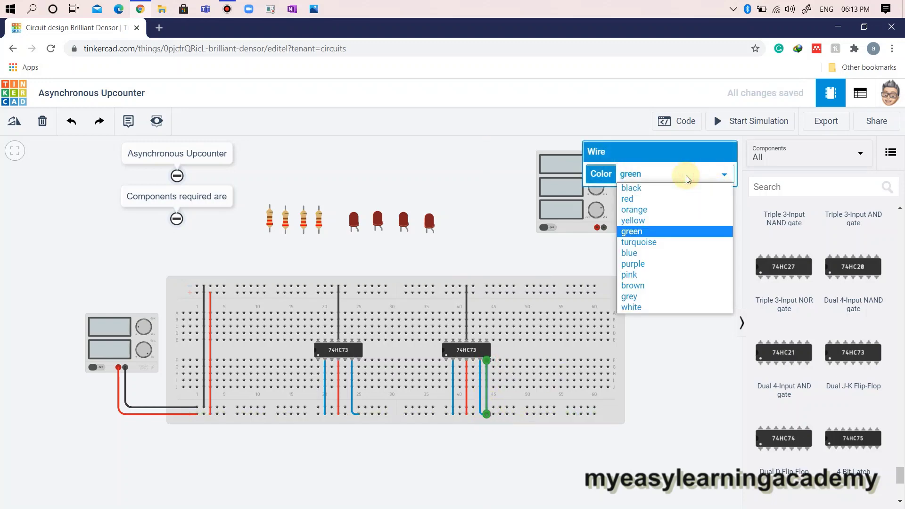
pyautogui.click(701, 346)
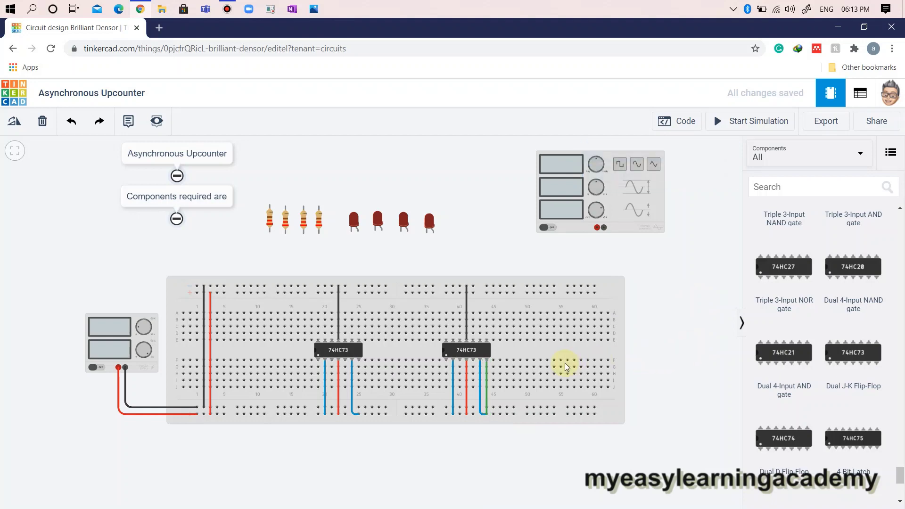
pyautogui.click(461, 362)
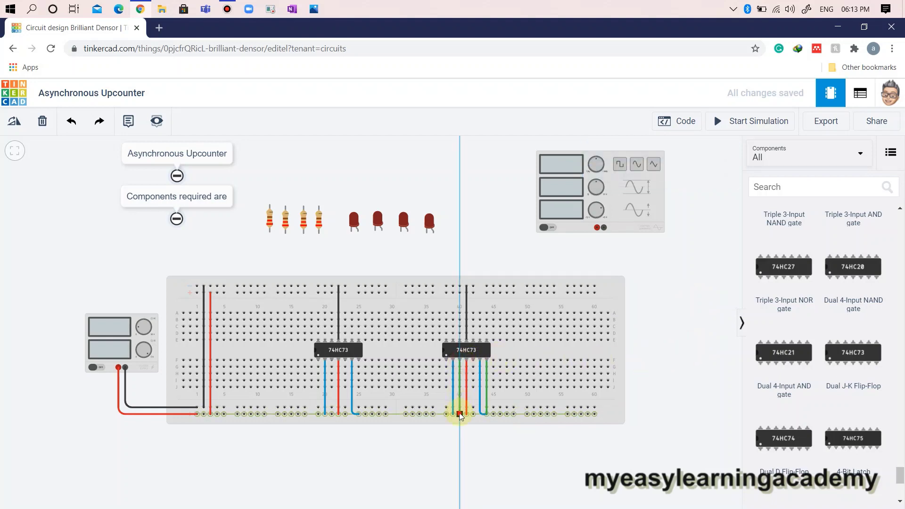
pyautogui.click(460, 414)
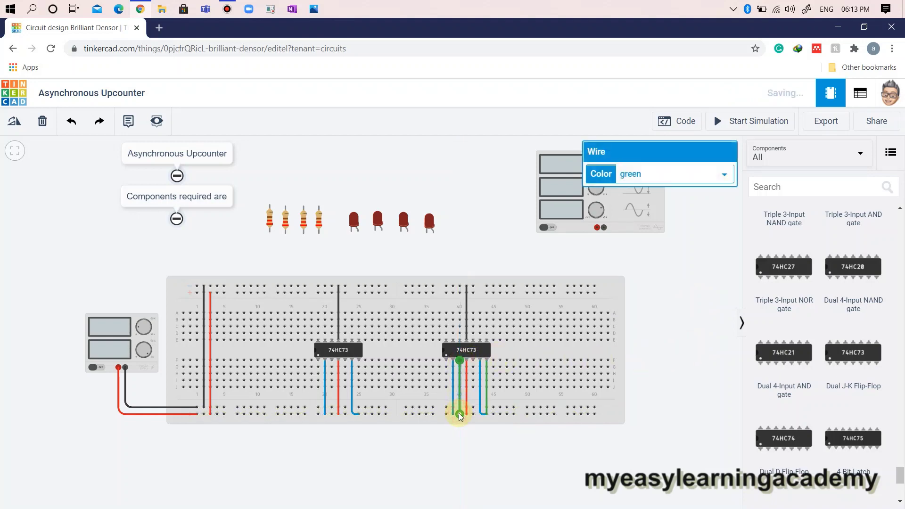
pyautogui.click(444, 341)
pyautogui.click(445, 293)
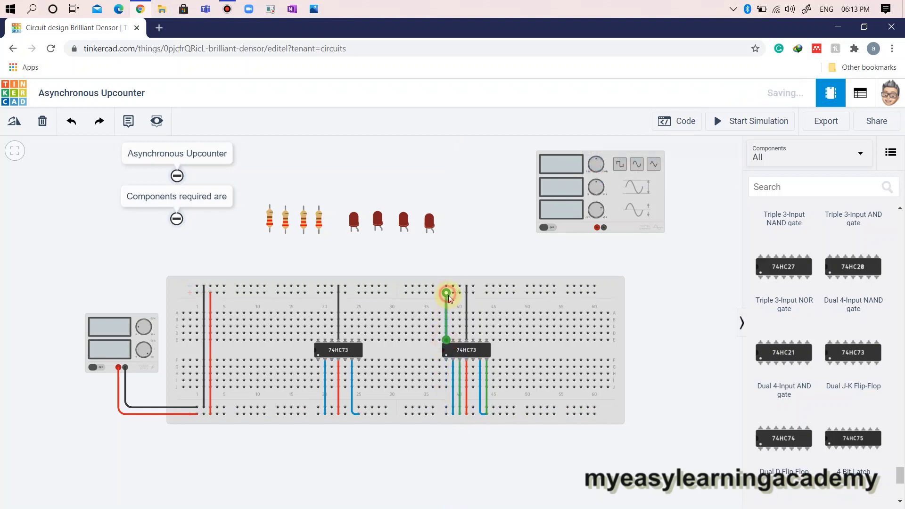
pyautogui.click(457, 339)
pyautogui.click(472, 339)
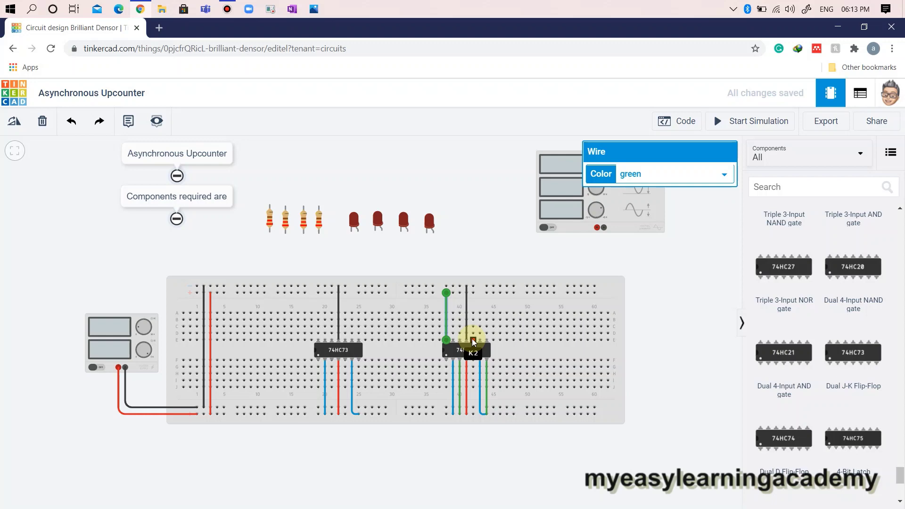
pyautogui.click(471, 295)
pyautogui.click(472, 293)
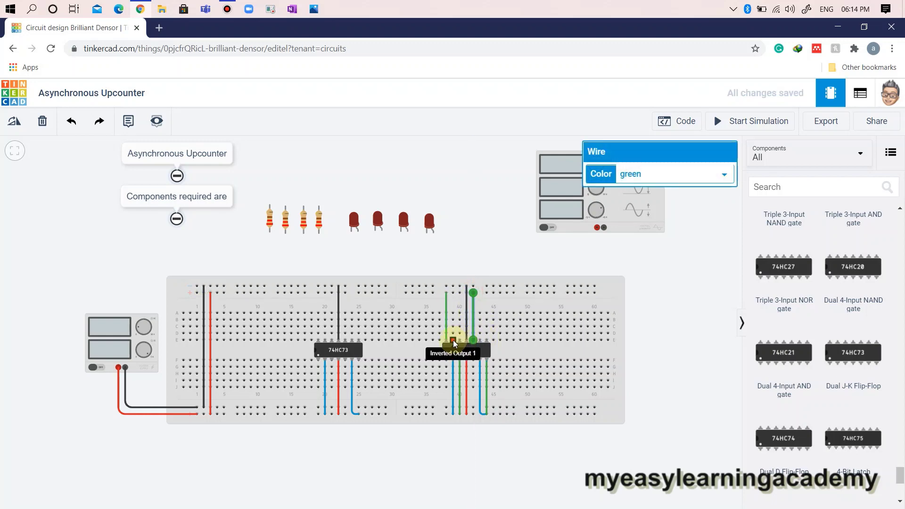
# Wire the first chip's lower J/K pins to the bottom rail and J1, K2 to the top rail, in green.
pyautogui.click(358, 361)
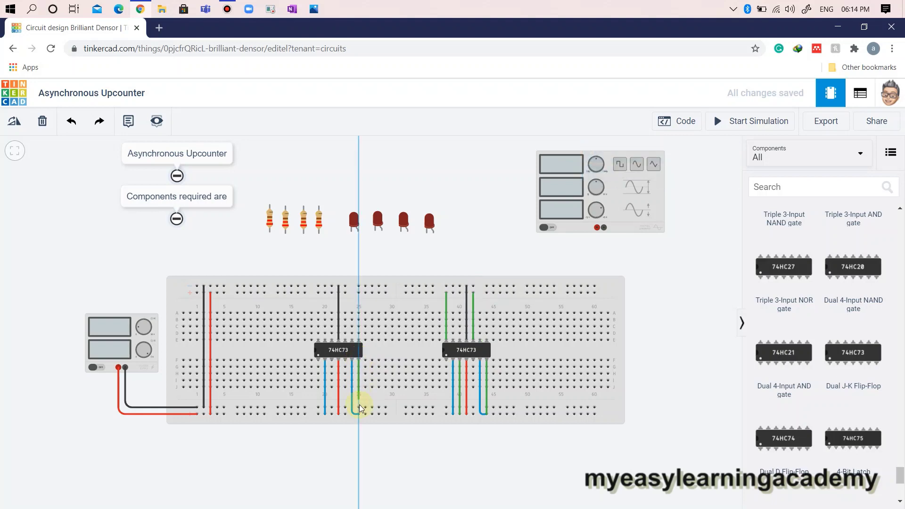
pyautogui.click(359, 414)
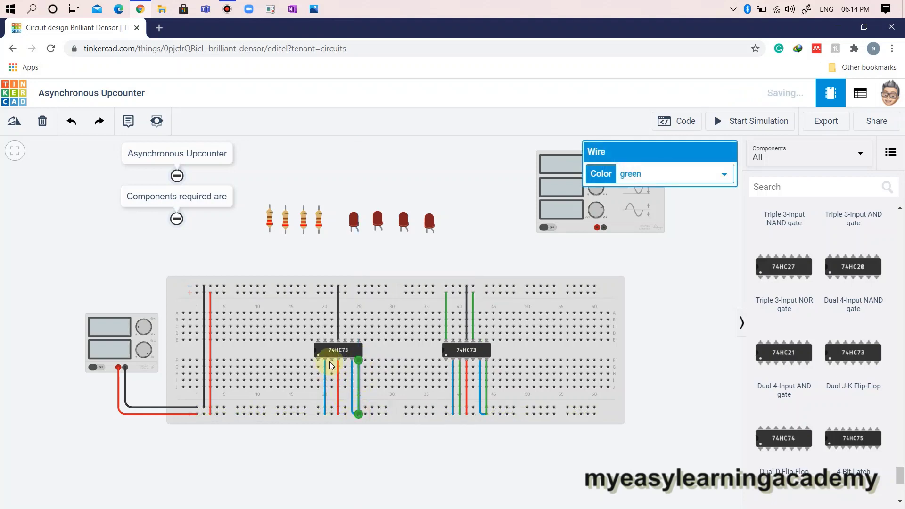
pyautogui.click(332, 361)
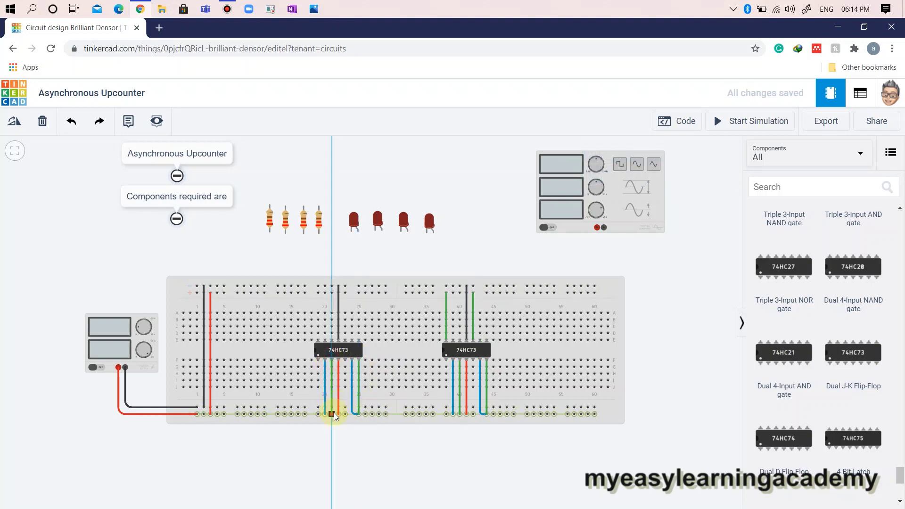
pyautogui.click(332, 414)
pyautogui.click(316, 339)
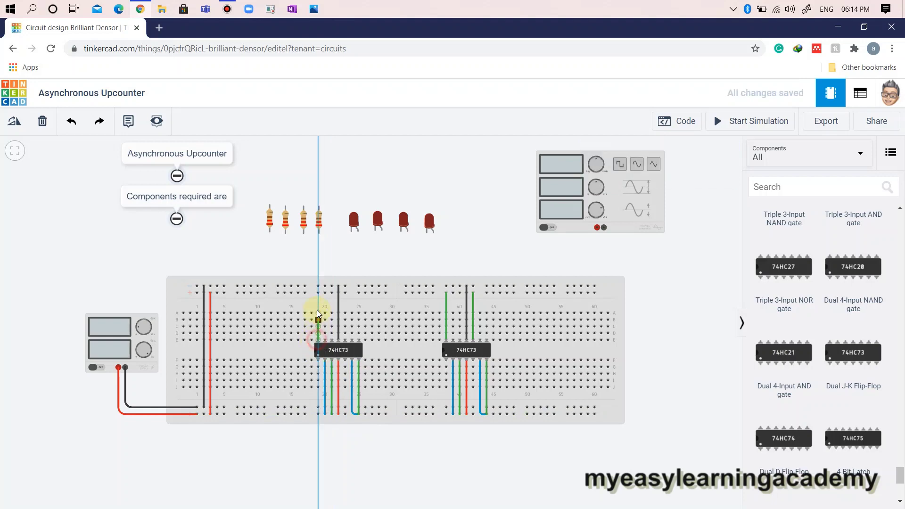
pyautogui.click(318, 292)
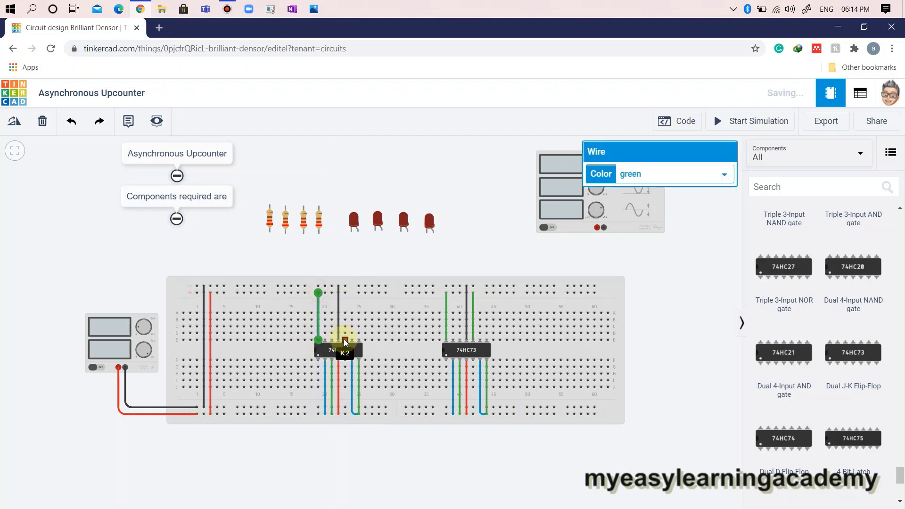
pyautogui.click(344, 339)
pyautogui.click(345, 293)
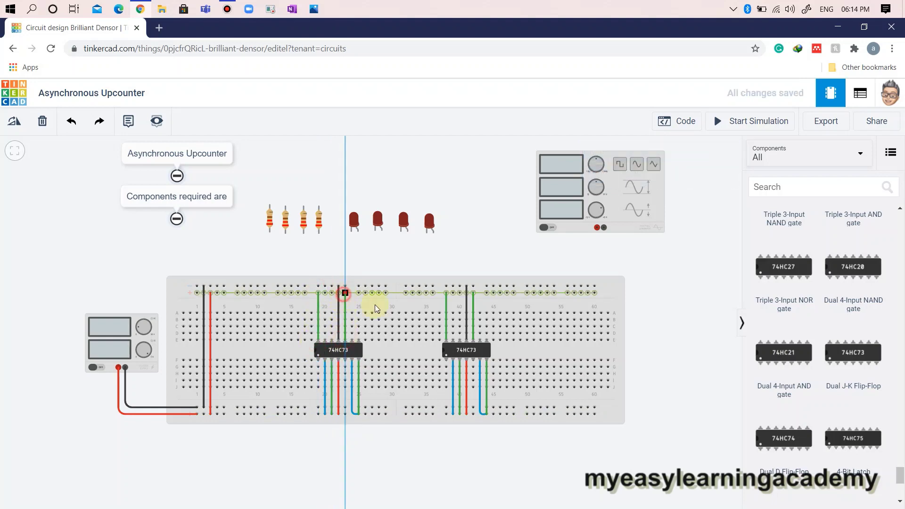
pyautogui.click(661, 350)
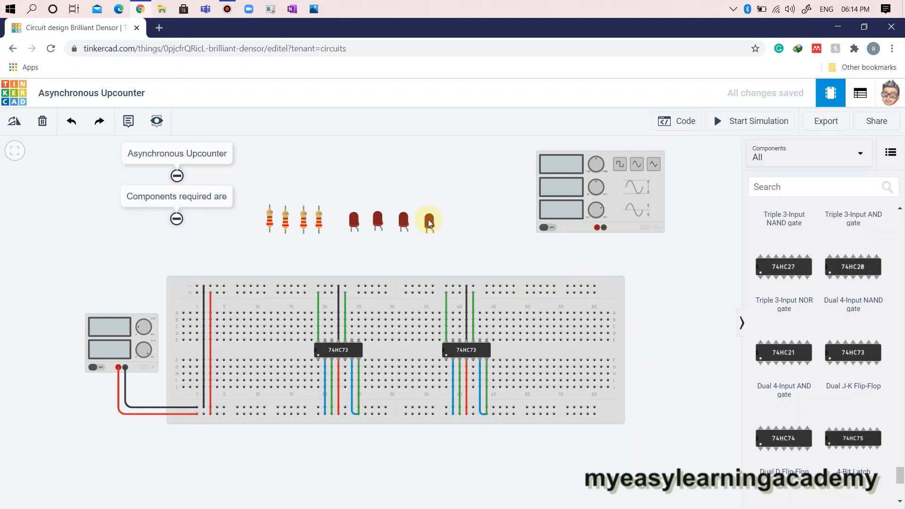
# Place the fourth LED and resistor above the right chip, with a brown resistor wire and black cathode wire.
pyautogui.moveTo(428, 219); pyautogui.dragTo(475, 221)
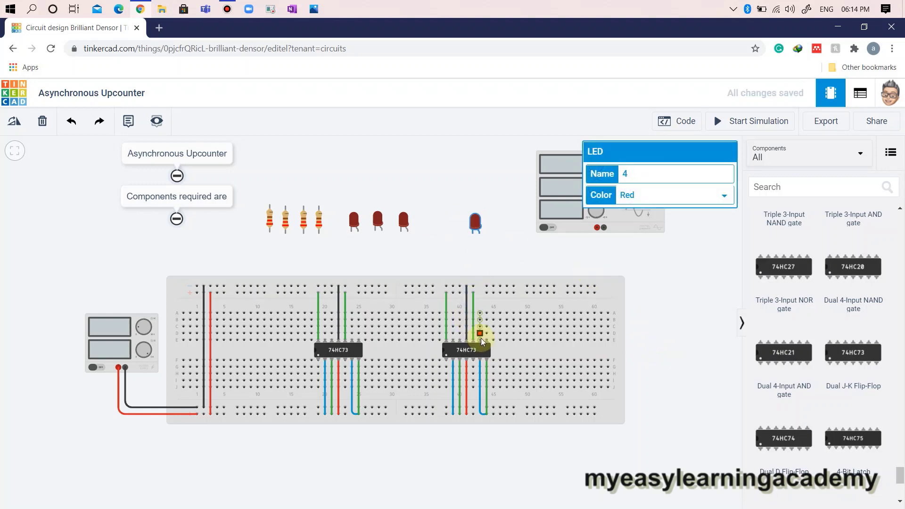
pyautogui.moveTo(318, 227); pyautogui.dragTo(479, 339)
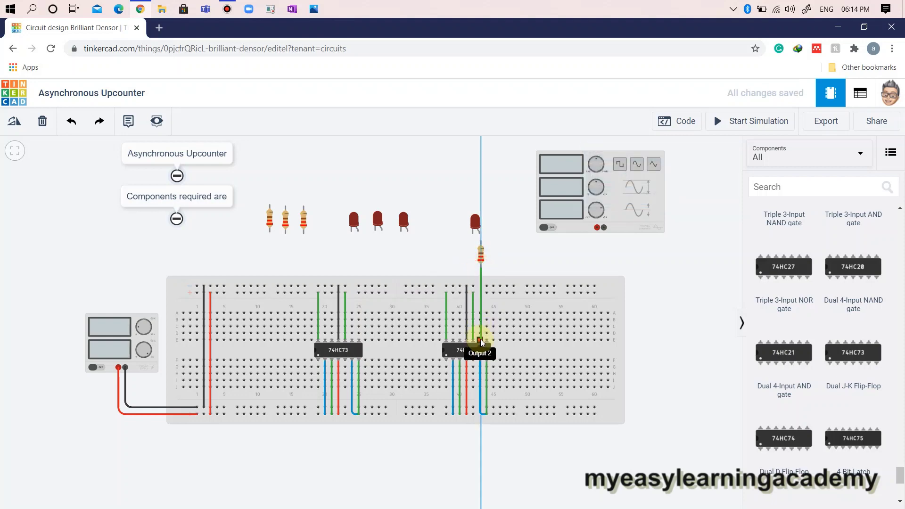
pyautogui.click(481, 254)
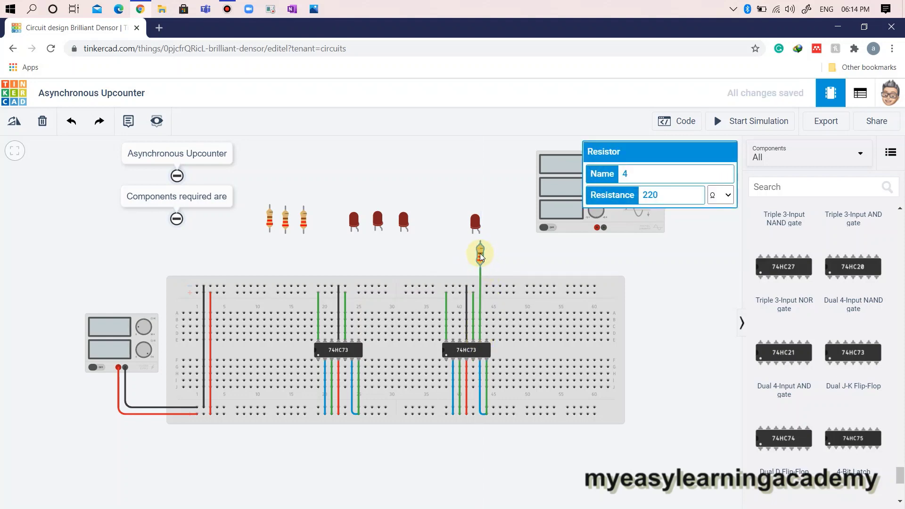
pyautogui.click(478, 276)
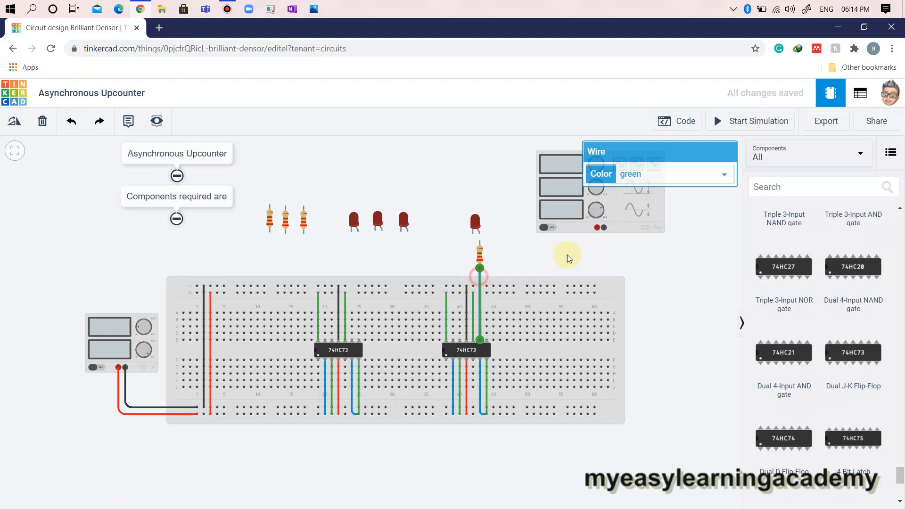
pyautogui.click(672, 180)
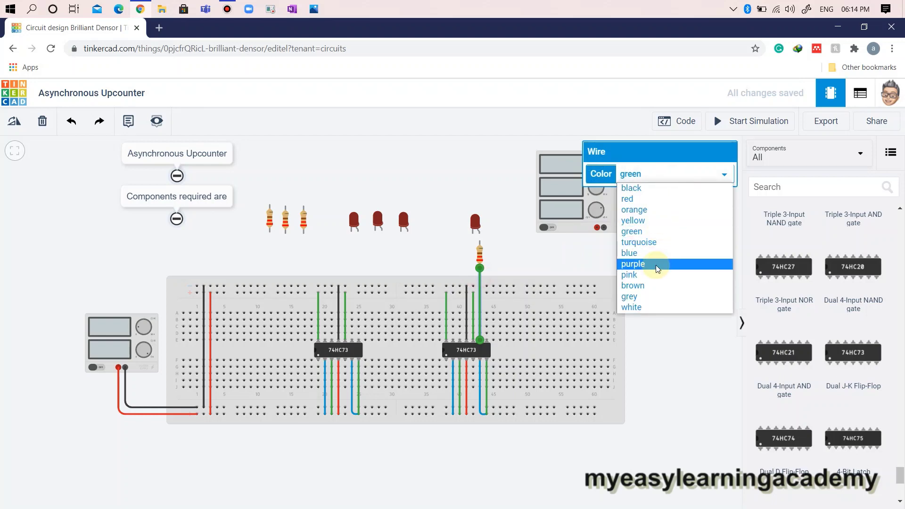
pyautogui.click(653, 285)
pyautogui.click(665, 321)
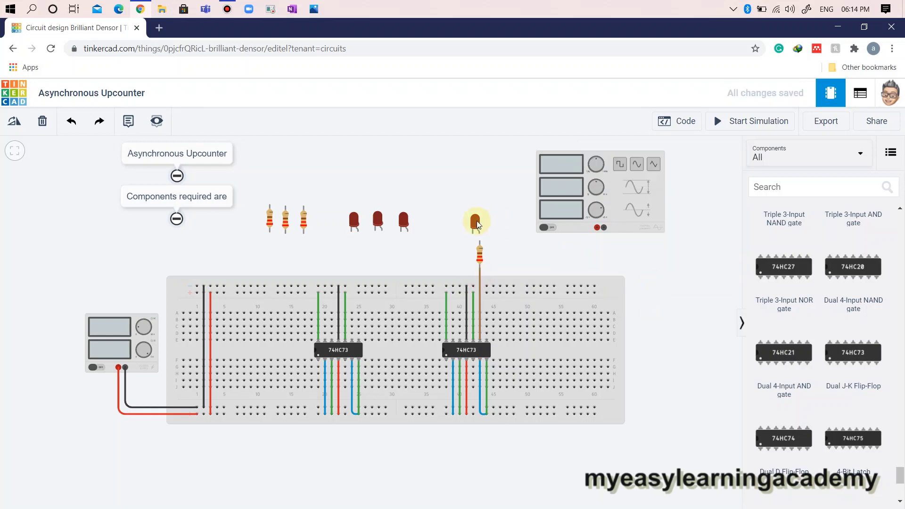
pyautogui.moveTo(477, 220); pyautogui.dragTo(474, 235)
pyautogui.click(473, 242)
pyautogui.click(473, 286)
pyautogui.click(658, 178)
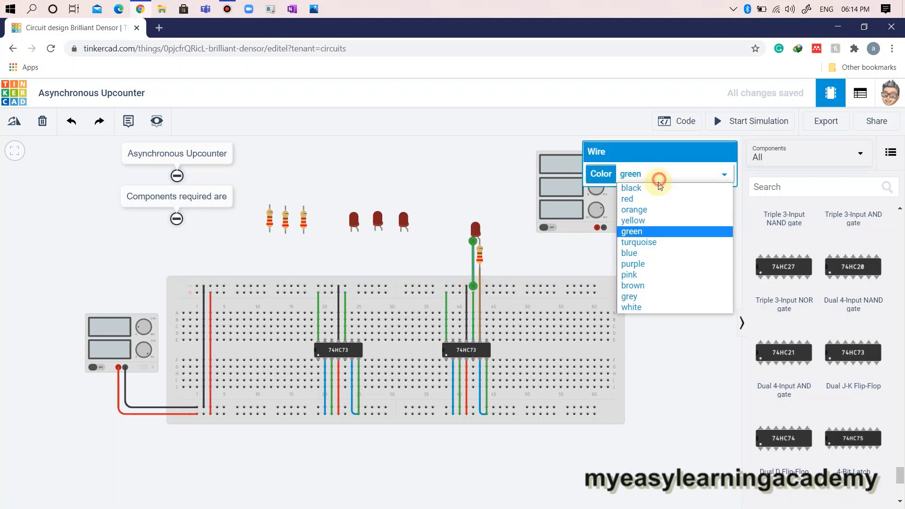
pyautogui.click(658, 187)
pyautogui.click(681, 309)
# Add a second resistor and LED beside it, wiring the resistor to a 74HC73 pin in brown and cathode in black.
pyautogui.moveTo(304, 218); pyautogui.dragTo(460, 254)
pyautogui.click(459, 266)
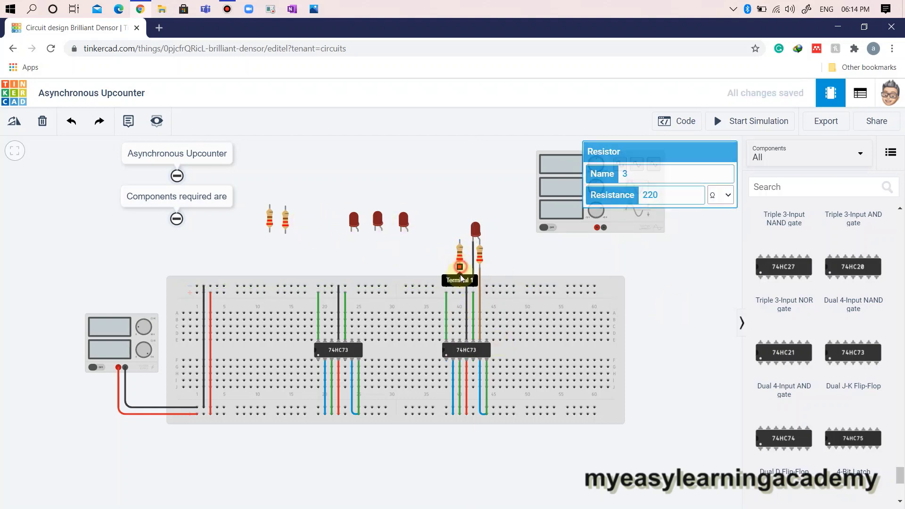
pyautogui.click(460, 338)
pyautogui.click(671, 177)
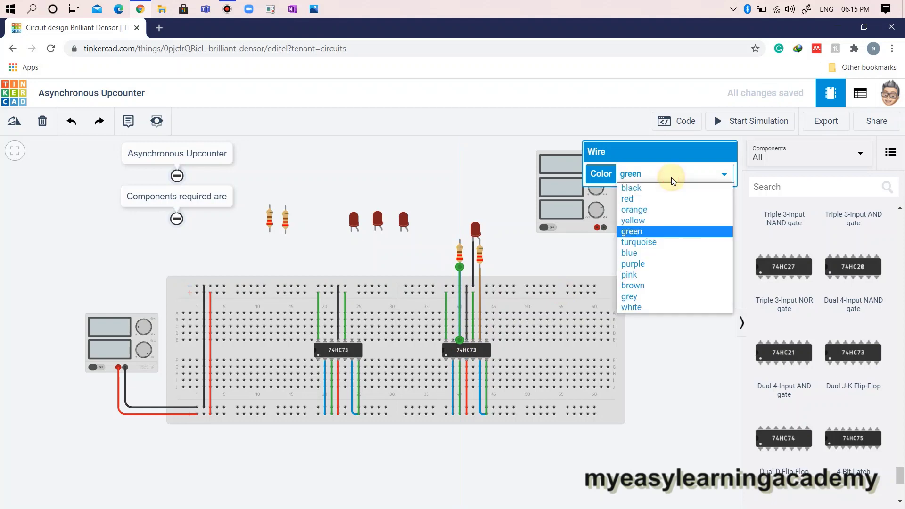
pyautogui.click(663, 284)
pyautogui.moveTo(404, 220); pyautogui.dragTo(453, 227)
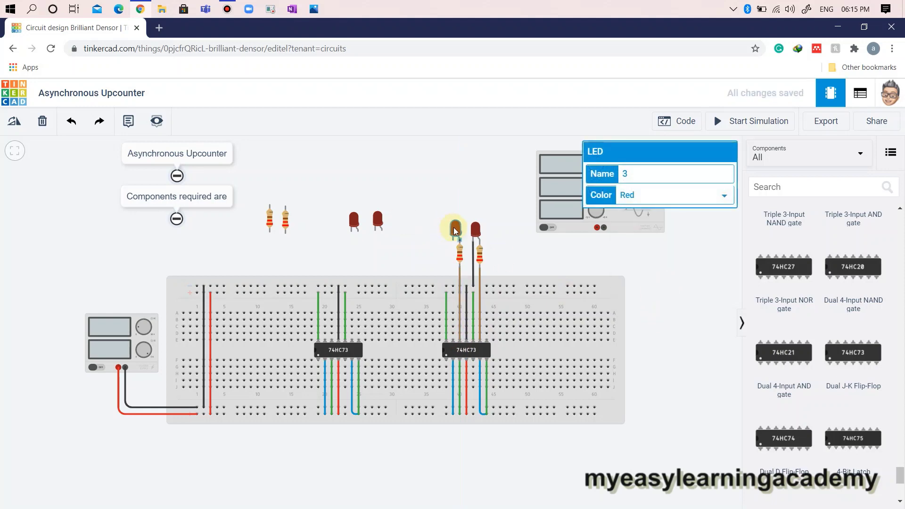
pyautogui.click(454, 264)
pyautogui.click(452, 286)
pyautogui.click(691, 175)
pyautogui.click(675, 189)
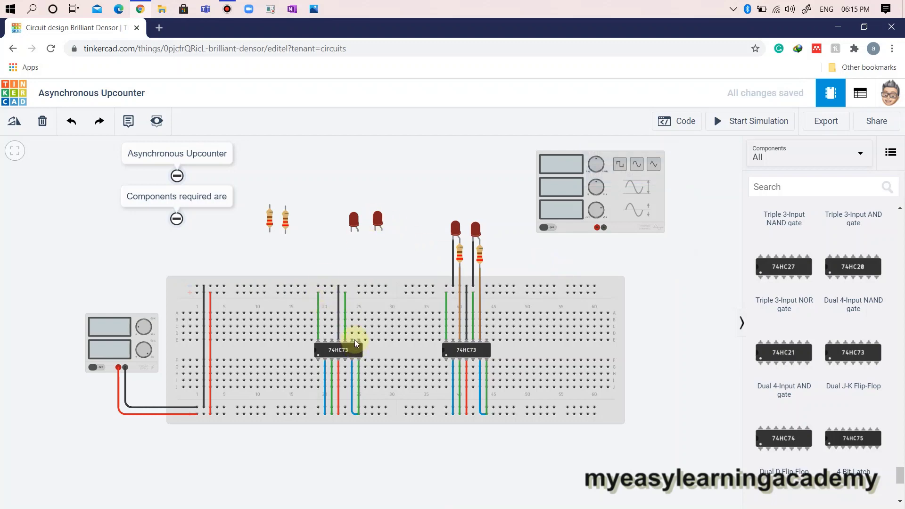
# Place a resistor and LED above the left chip, with a brown wire to its pin and a black cathode wire.
pyautogui.moveTo(286, 226); pyautogui.dragTo(355, 255)
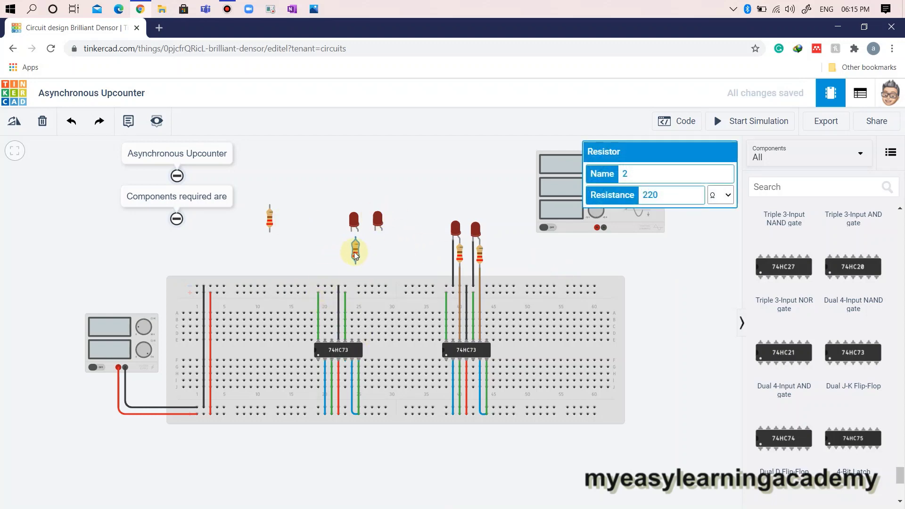
pyautogui.moveTo(354, 220); pyautogui.dragTo(333, 220)
pyautogui.click(354, 263)
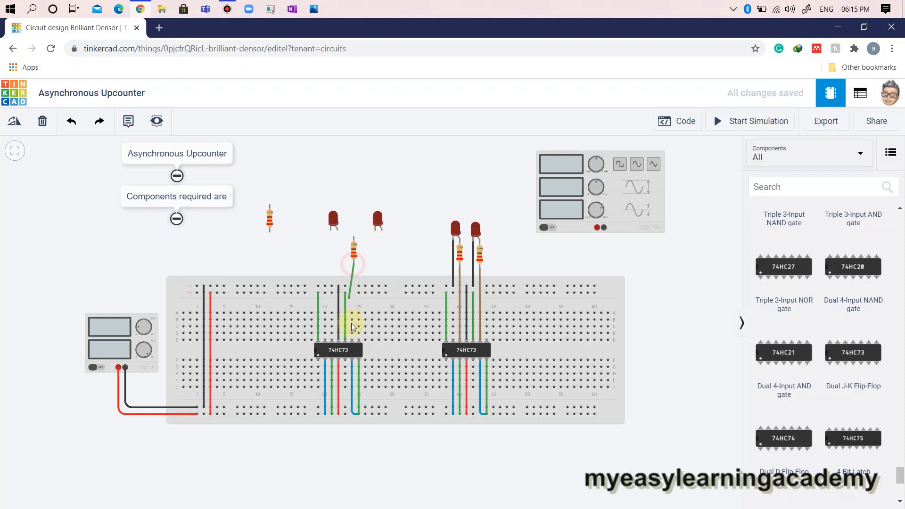
pyautogui.click(352, 337)
pyautogui.click(354, 247)
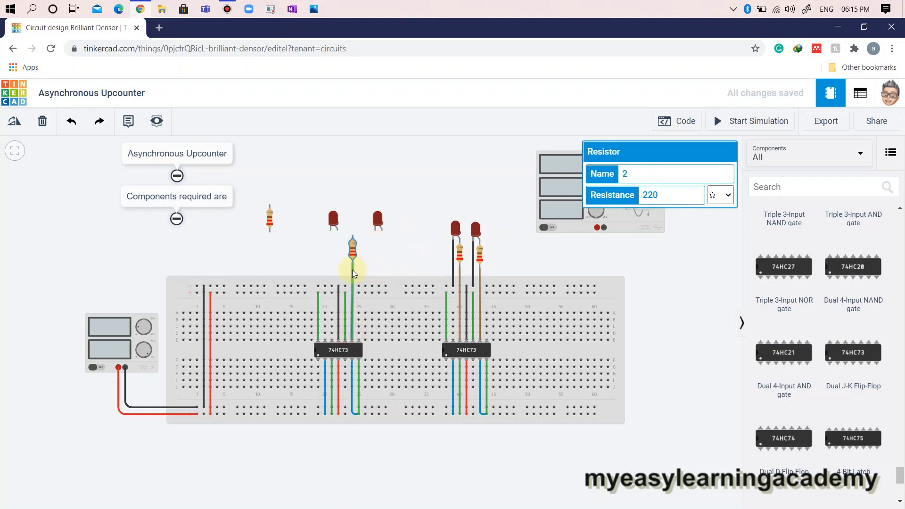
pyautogui.click(352, 270)
pyautogui.click(676, 178)
pyautogui.click(665, 285)
pyautogui.click(367, 214)
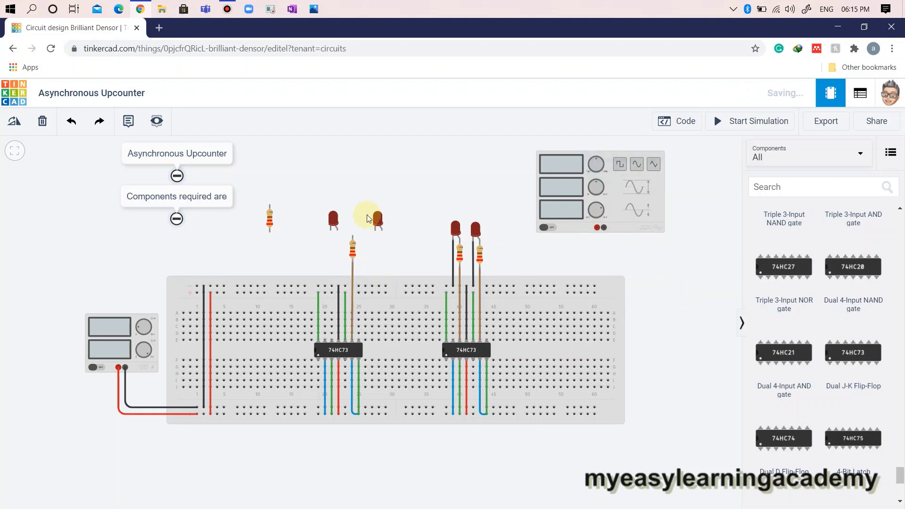
pyautogui.moveTo(367, 214); pyautogui.dragTo(350, 217)
pyautogui.click(345, 235)
pyautogui.click(344, 286)
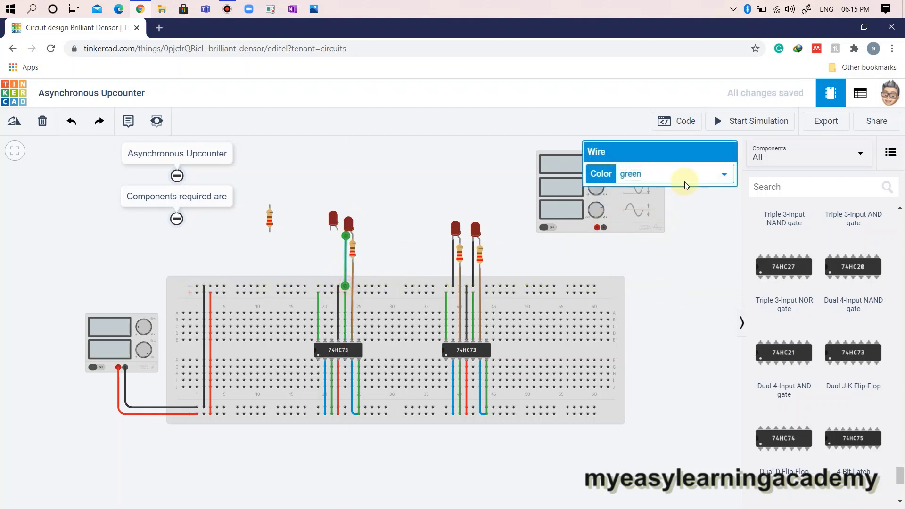
pyautogui.click(685, 184)
pyautogui.click(659, 187)
pyautogui.click(327, 238)
# Wire the last resistor and LED on the left chip, the resistor lead in brown and the cathode in black.
pyautogui.moveTo(271, 228); pyautogui.dragTo(318, 253)
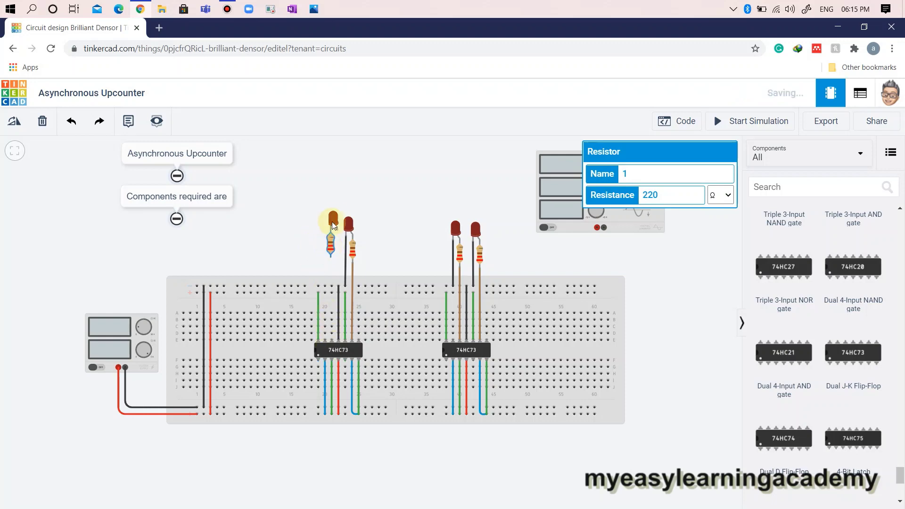
pyautogui.click(331, 257)
pyautogui.click(332, 340)
pyautogui.click(331, 250)
pyautogui.moveTo(320, 220)
pyautogui.mouseDown()
pyautogui.moveTo(332, 241)
pyautogui.moveTo(325, 237)
pyautogui.mouseUp()
pyautogui.click(330, 245)
pyautogui.click(325, 238)
pyautogui.click(325, 286)
pyautogui.click(687, 174)
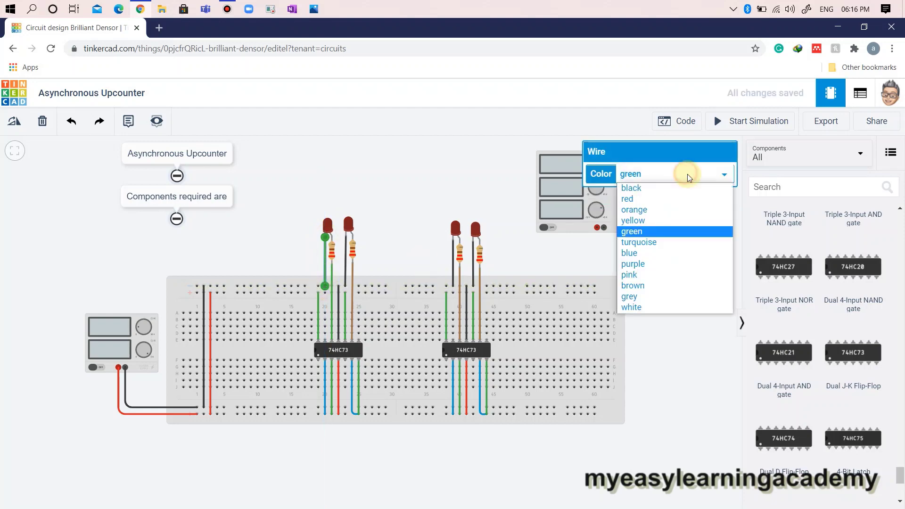
pyautogui.click(679, 190)
pyautogui.click(666, 273)
pyautogui.click(332, 280)
pyautogui.click(683, 174)
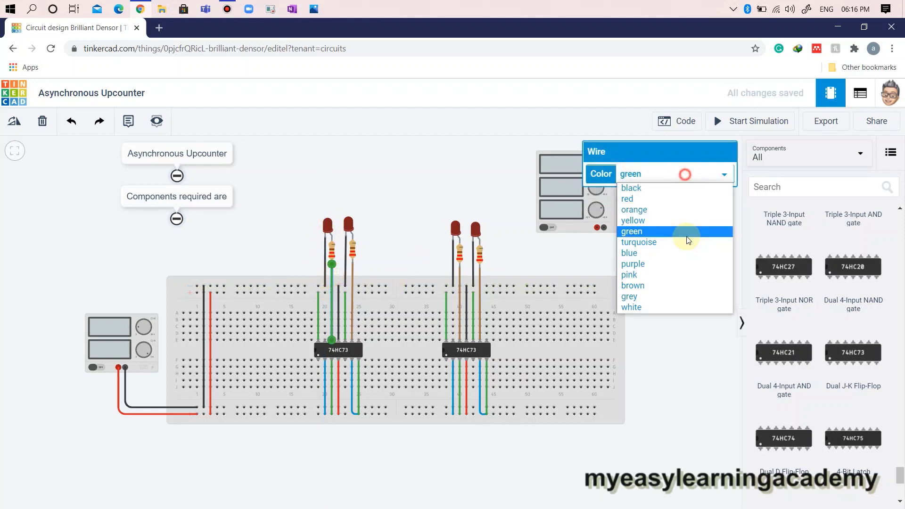
pyautogui.click(681, 284)
pyautogui.click(669, 328)
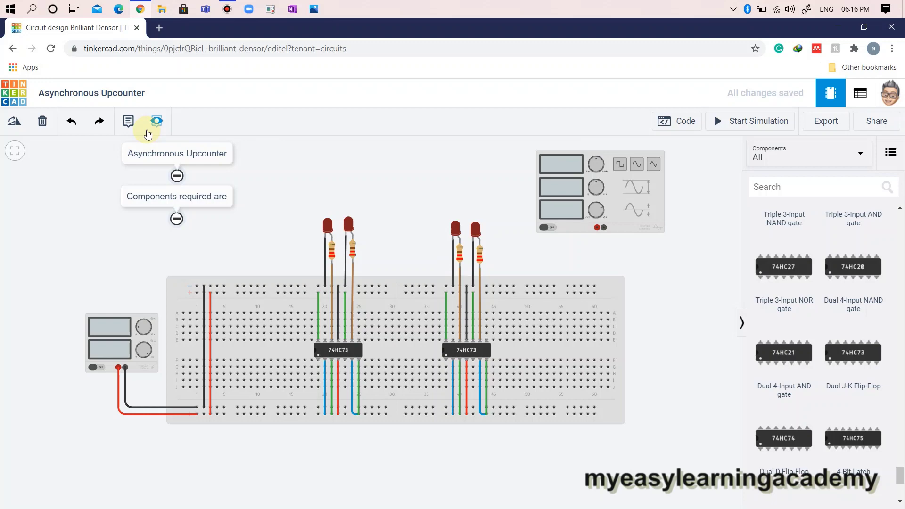
# Add notes labelled Q0 and Q1 above the two right-hand LEDs.
pyautogui.moveTo(348, 160); pyautogui.dragTo(384, 166)
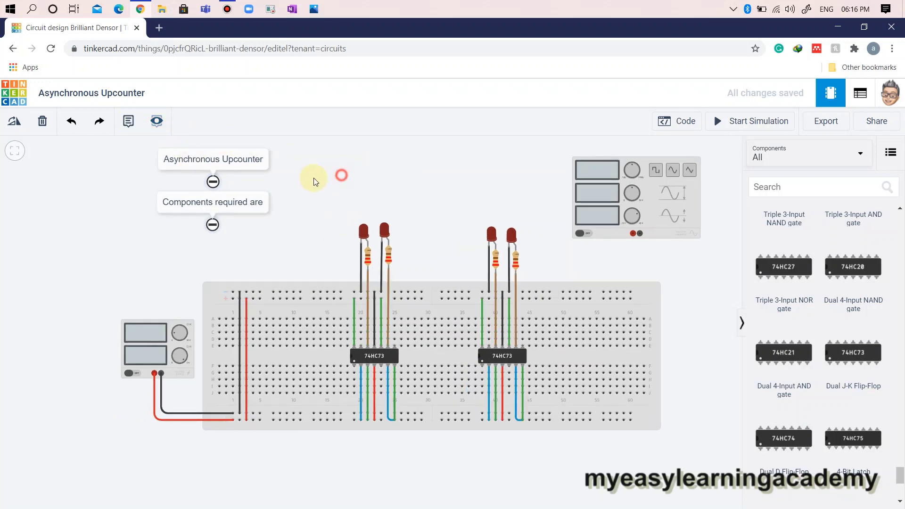
pyautogui.moveTo(313, 181); pyautogui.dragTo(307, 181)
pyautogui.click(134, 124)
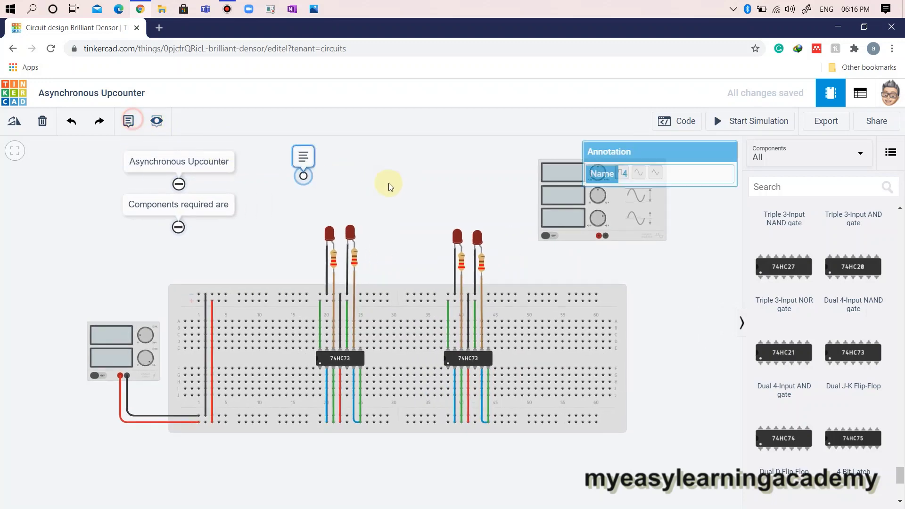
pyautogui.click(479, 217)
pyautogui.click(478, 195)
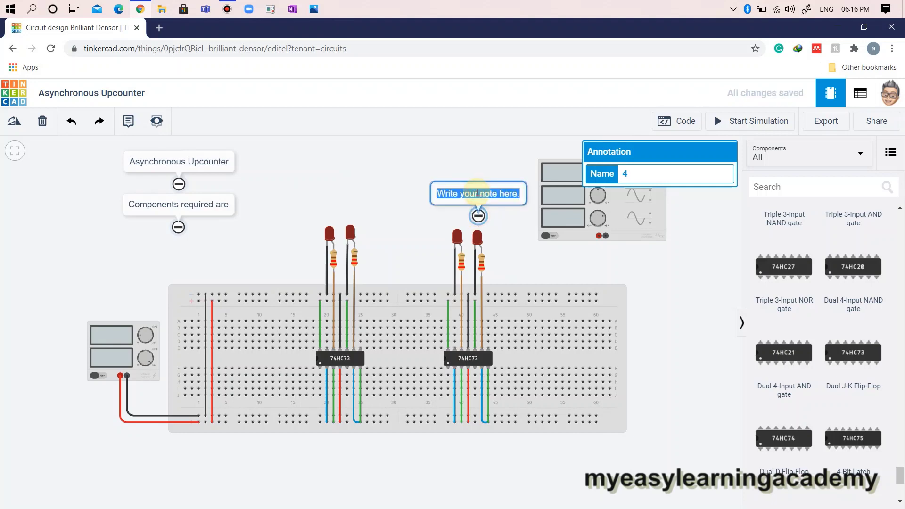
pyautogui.write('Q')
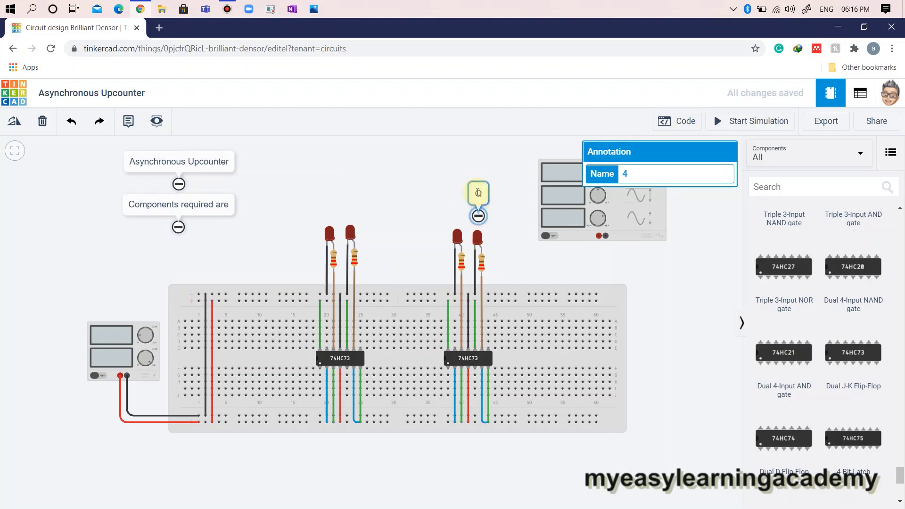
pyautogui.write('0')
pyautogui.click(461, 195)
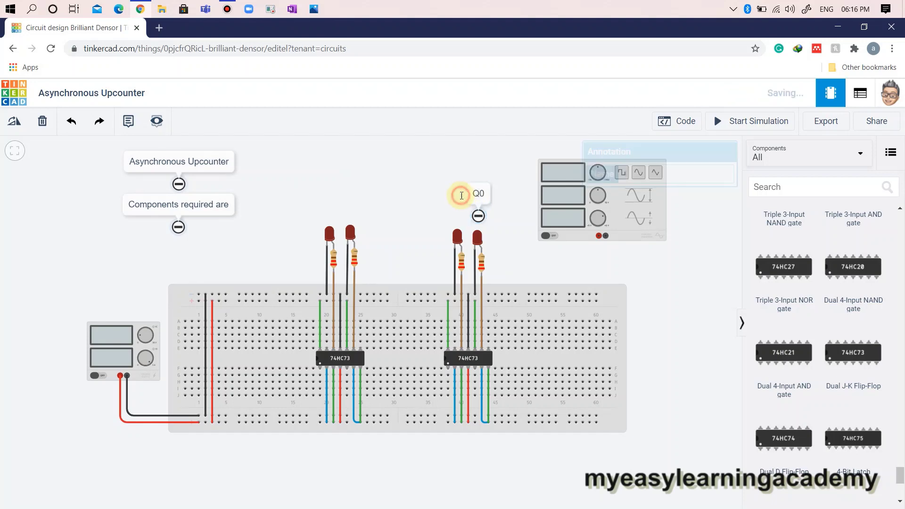
pyautogui.click(447, 209)
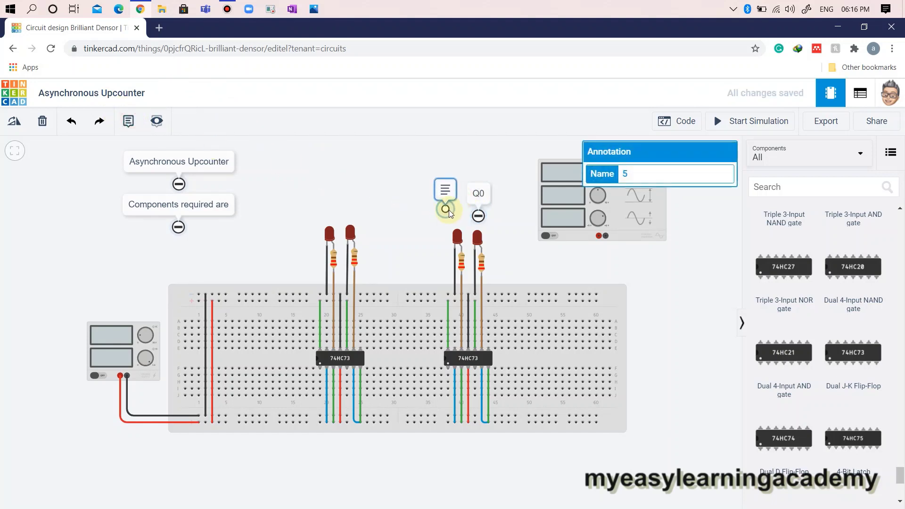
pyautogui.moveTo(457, 218); pyautogui.dragTo(455, 217)
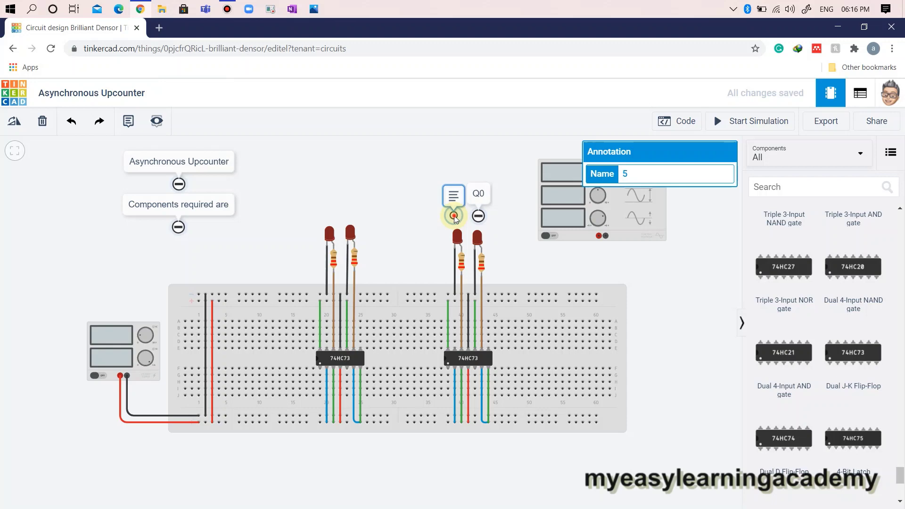
pyautogui.click(453, 203)
pyautogui.write('Q1')
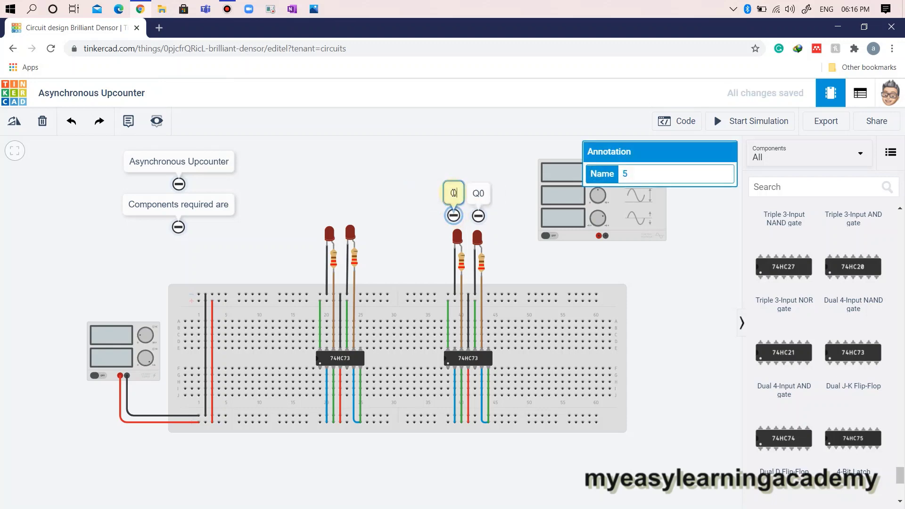
pyautogui.click(394, 203)
# Add notes labelled Q2 and Q3 above the two left-hand LEDs.
pyautogui.click(129, 131)
pyautogui.click(345, 202)
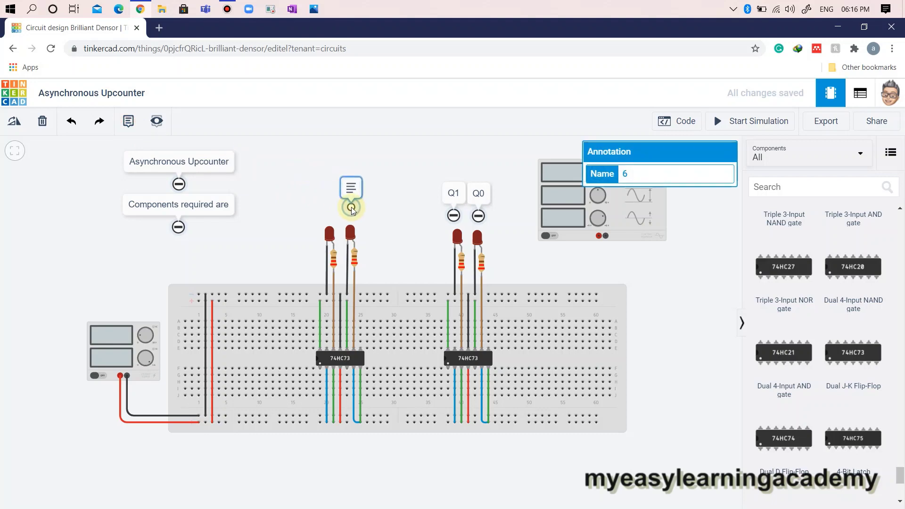
pyautogui.click(350, 191)
pyautogui.click(348, 195)
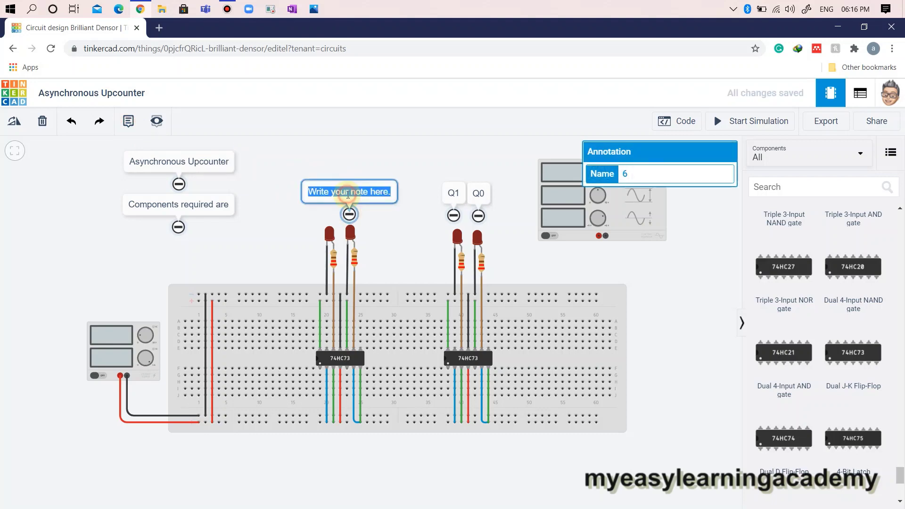
pyautogui.write('Q2')
pyautogui.click(374, 199)
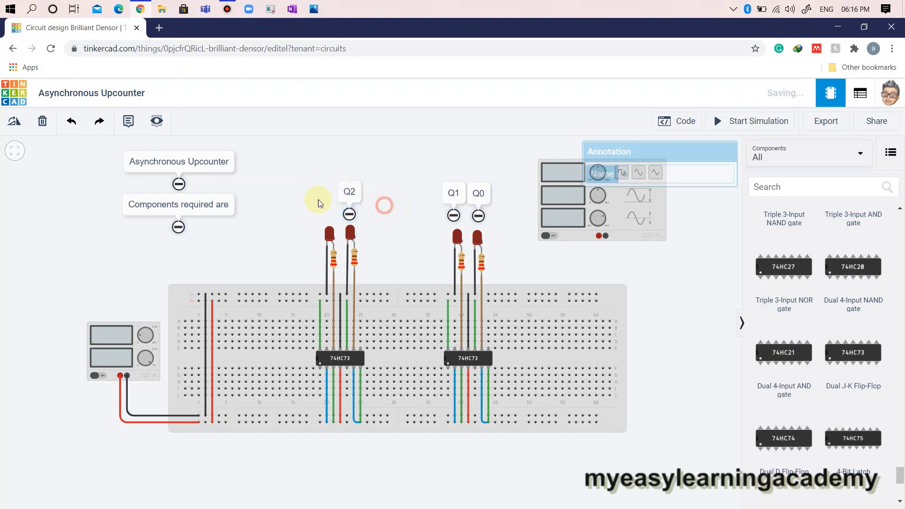
pyautogui.click(128, 122)
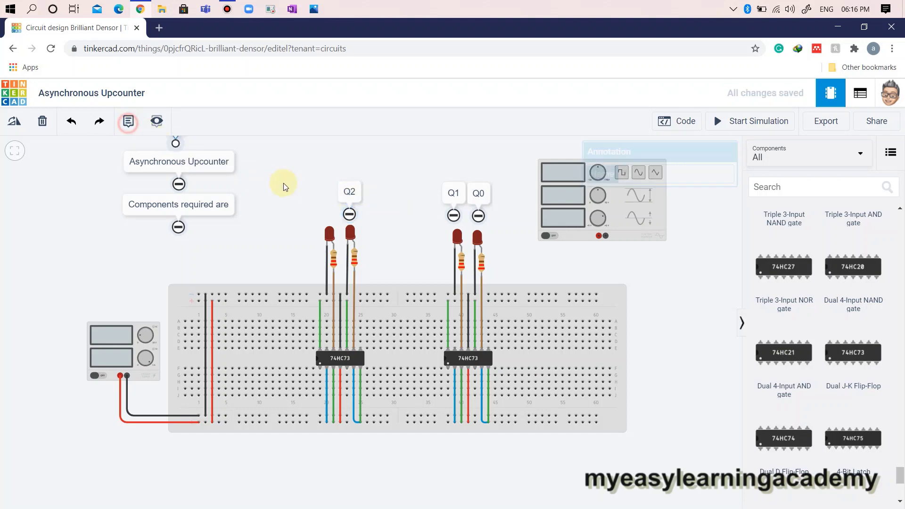
pyautogui.click(324, 214)
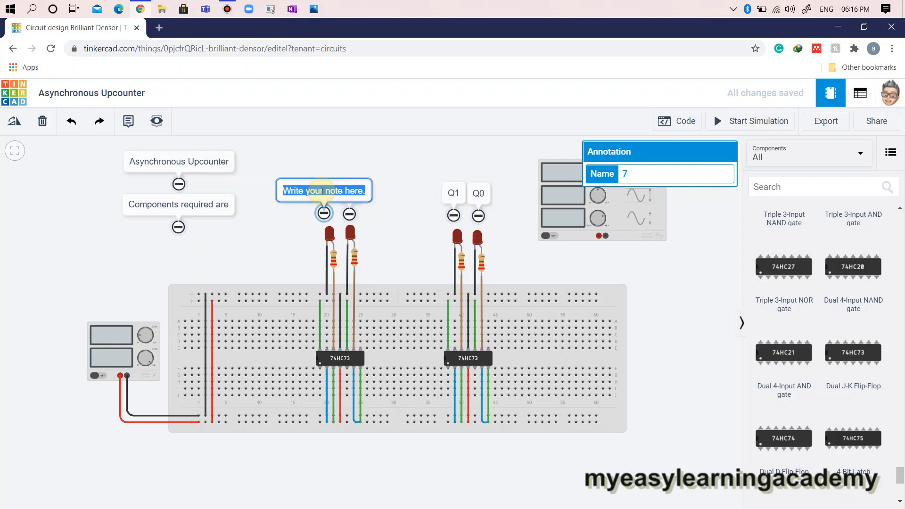
pyautogui.write('Q3')
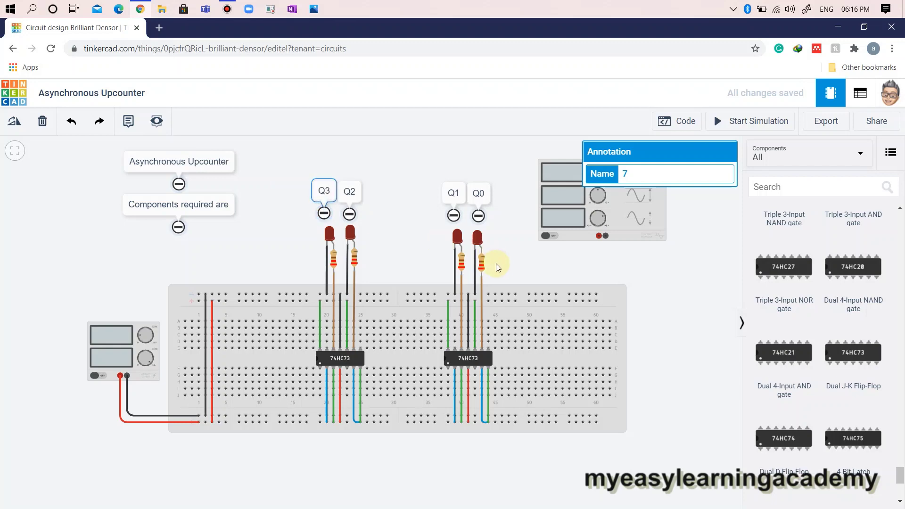
pyautogui.click(509, 265)
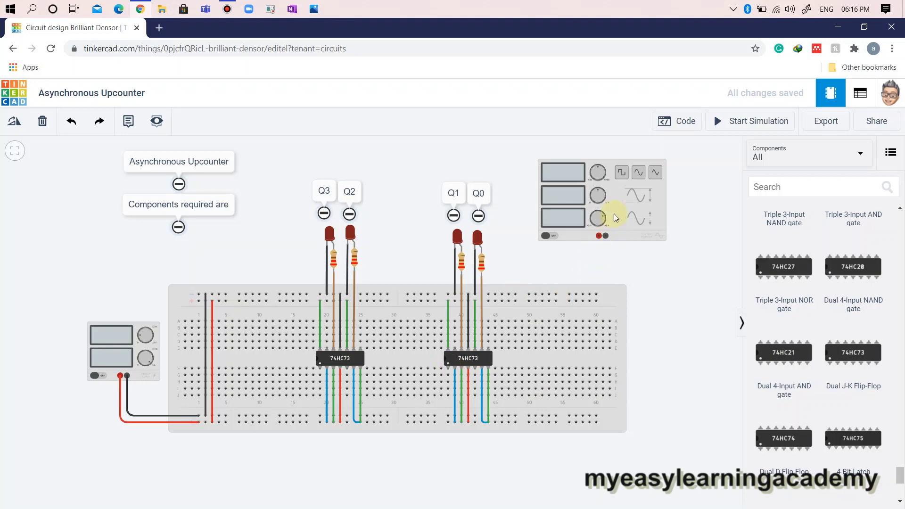
# Move the function generator below the breadboard and wire its negative terminal to the bottom rail in black.
pyautogui.moveTo(615, 217); pyautogui.dragTo(618, 456)
pyautogui.moveTo(706, 370); pyautogui.dragTo(705, 343)
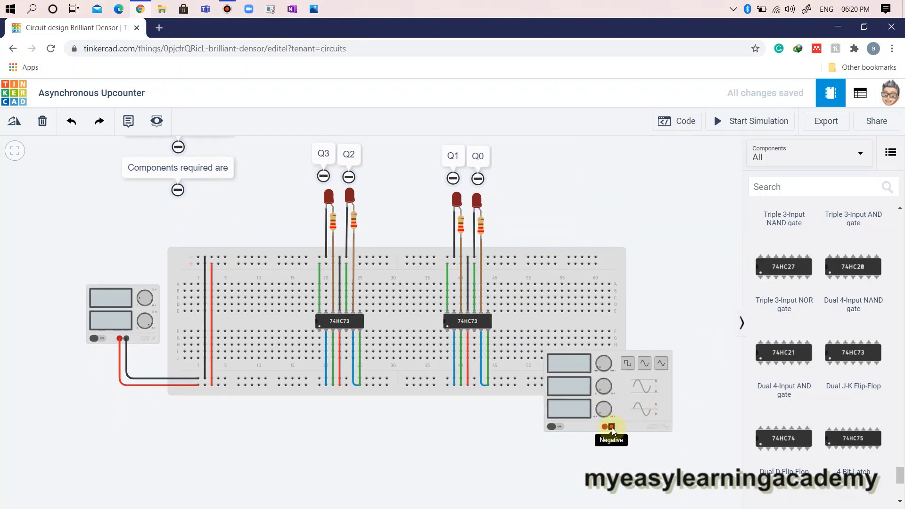
pyautogui.click(611, 426)
pyautogui.click(611, 451)
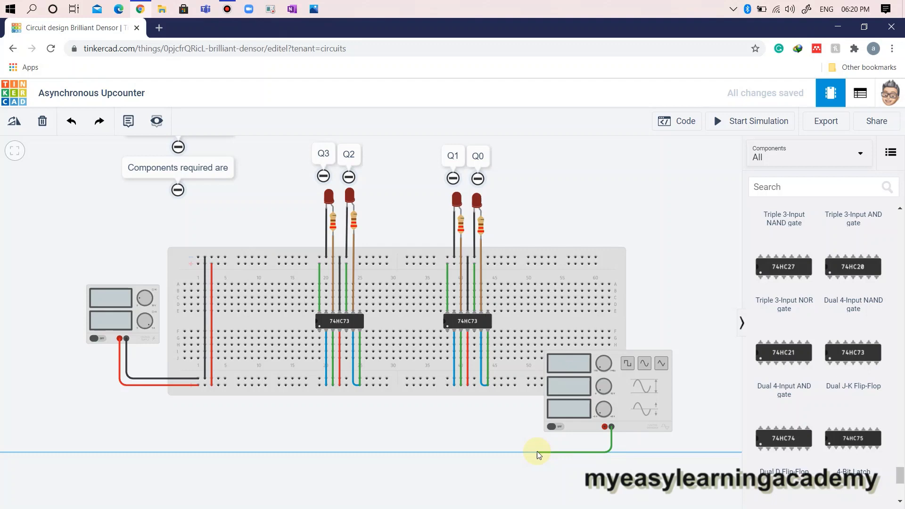
pyautogui.click(537, 451)
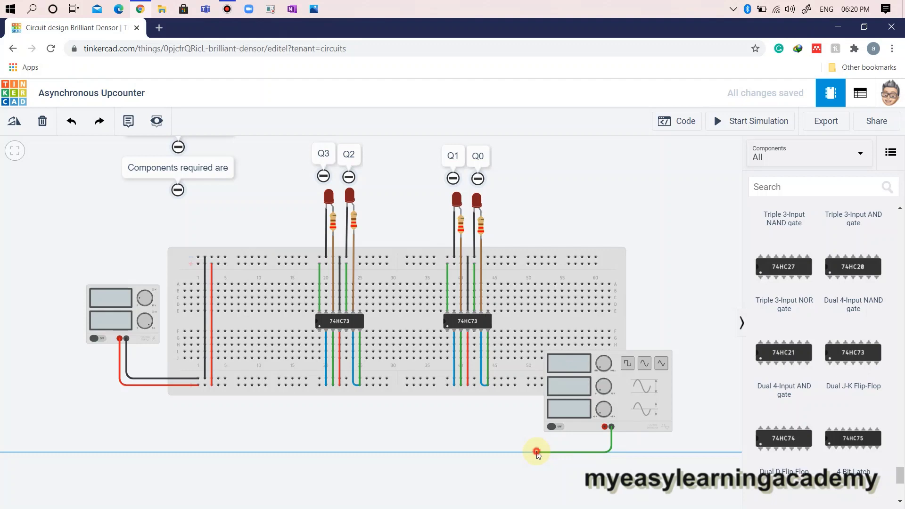
pyautogui.click(536, 379)
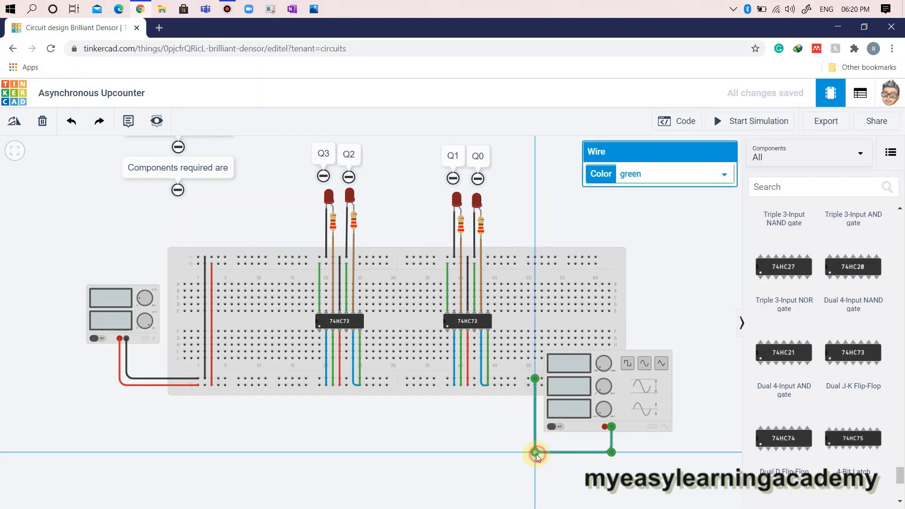
pyautogui.click(666, 175)
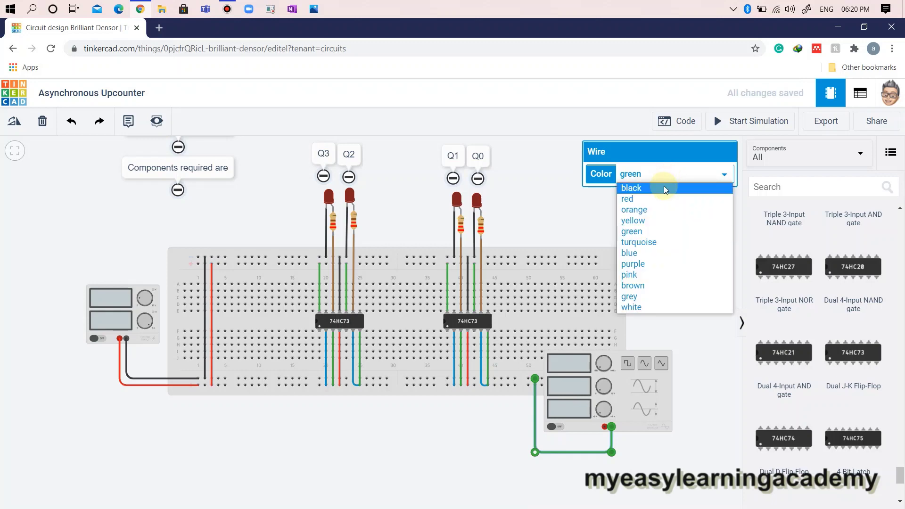
pyautogui.click(664, 187)
# Run an orange clock wire from the generator's positive terminal to the right 74HC73's clock pin.
pyautogui.click(605, 426)
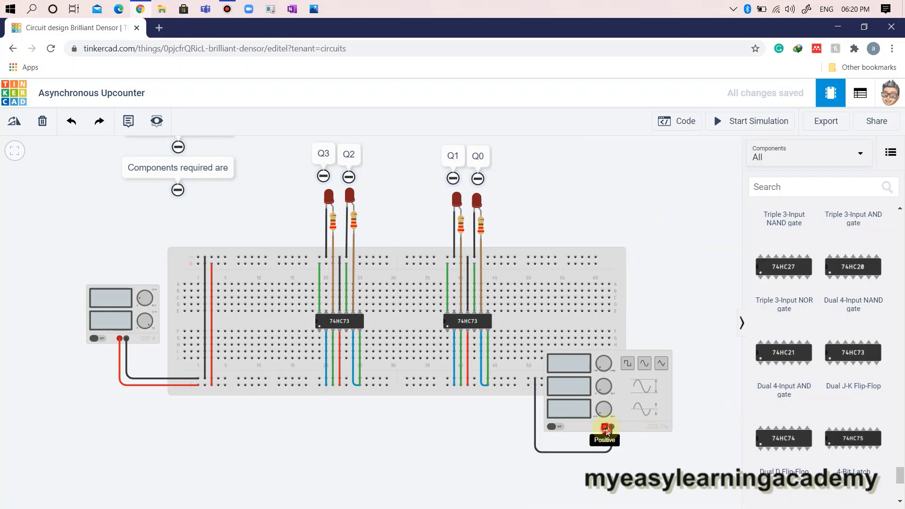
pyautogui.click(605, 444)
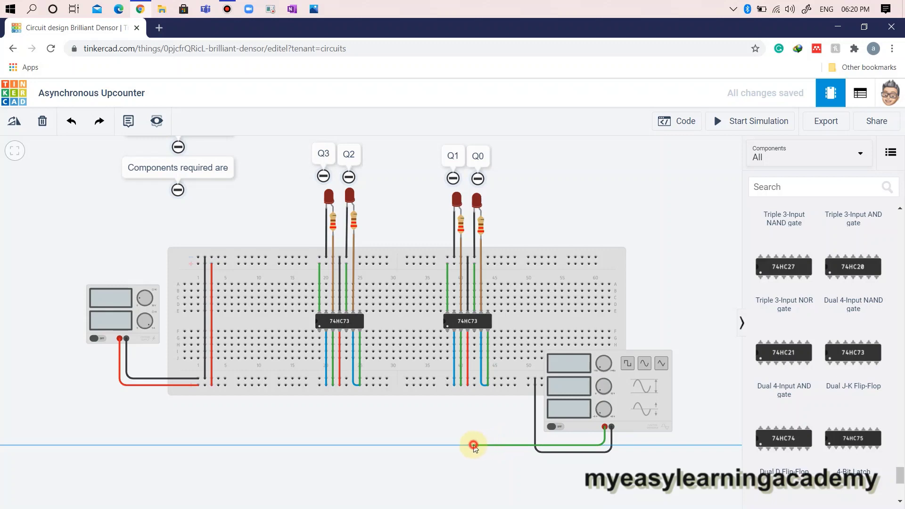
pyautogui.click(472, 444)
pyautogui.click(475, 336)
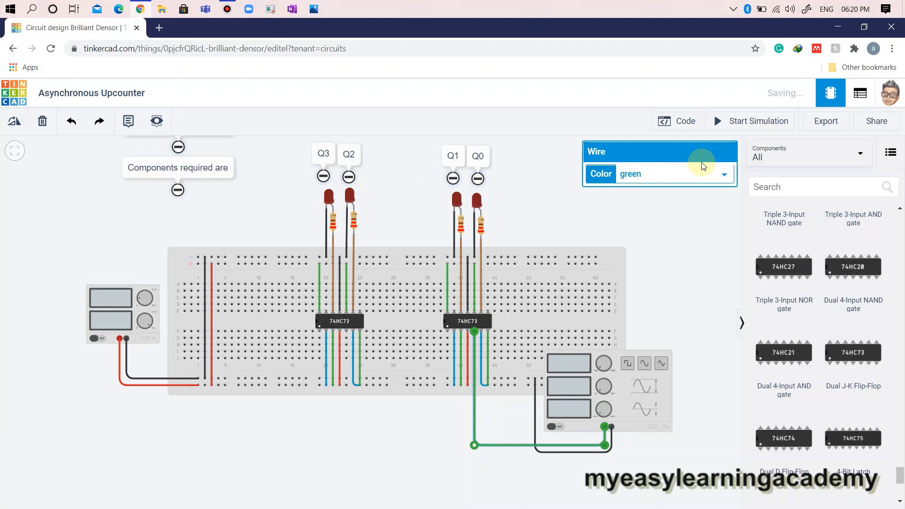
pyautogui.click(689, 174)
pyautogui.click(674, 209)
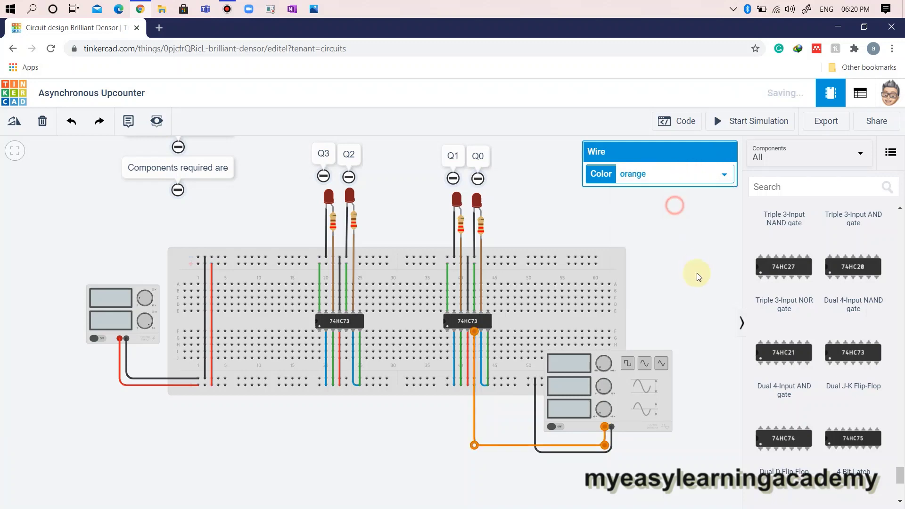
pyautogui.click(696, 282)
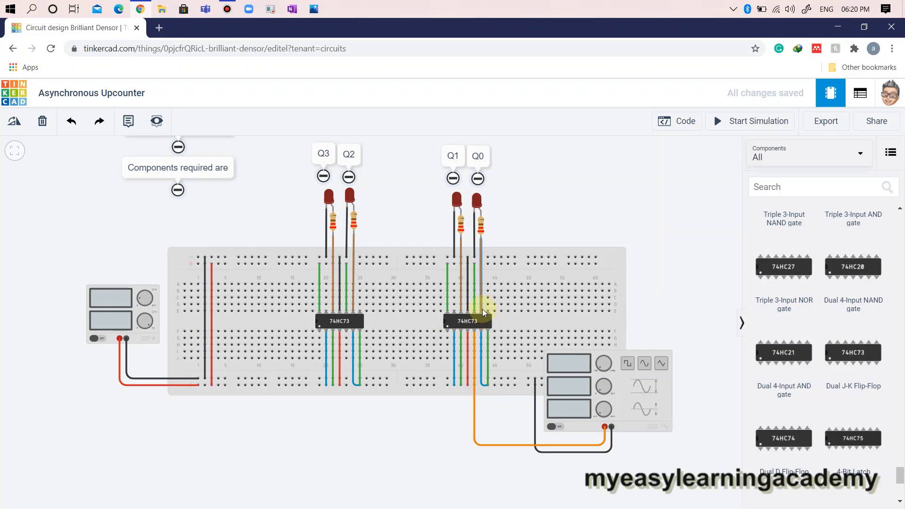
pyautogui.click(448, 344)
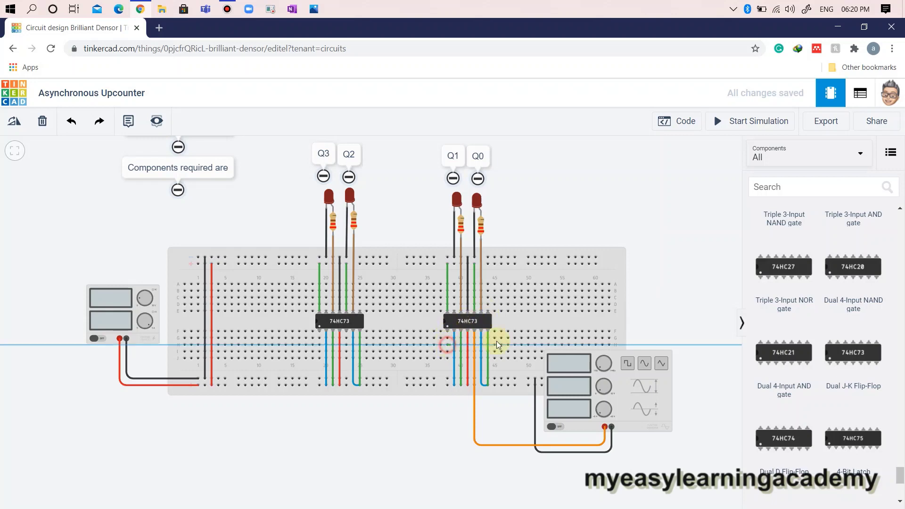
# Loop an orange wire from a lower to an upper pin of the right 74HC73, routed around its right side.
pyautogui.click(482, 304)
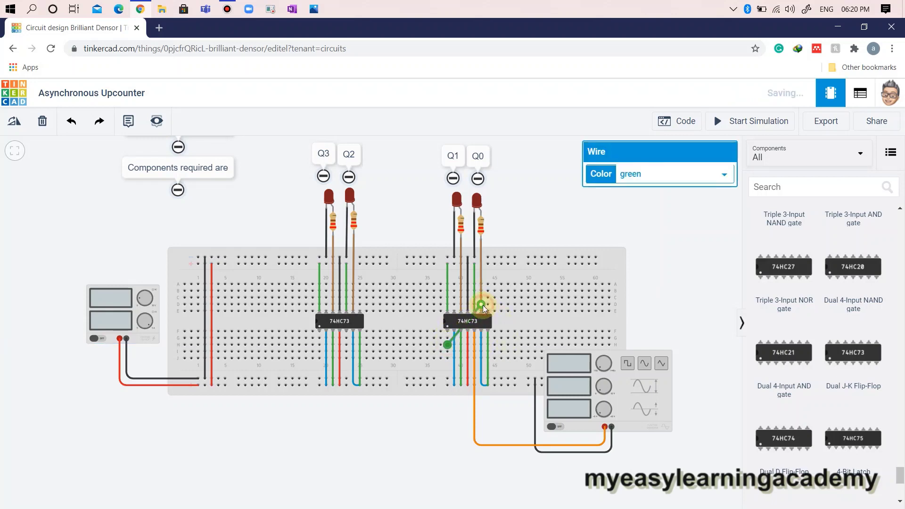
pyautogui.moveTo(474, 311); pyautogui.dragTo(515, 346)
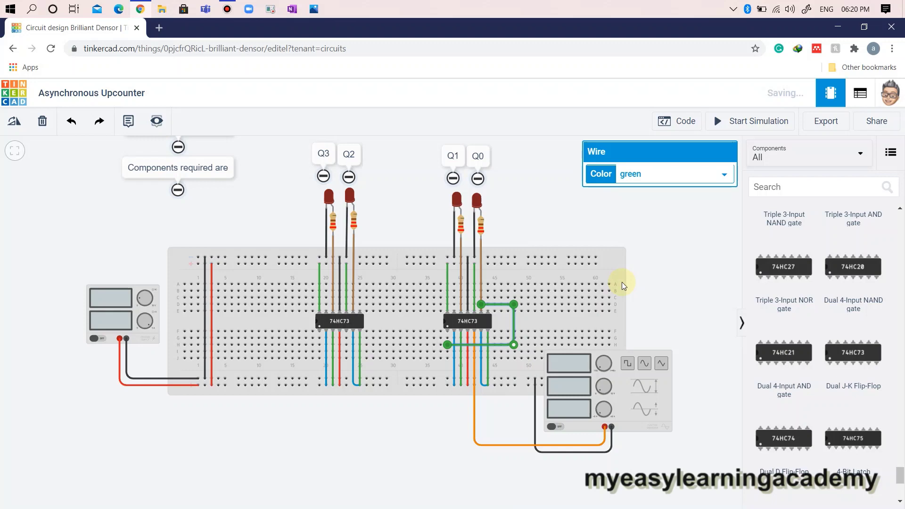
pyautogui.click(672, 175)
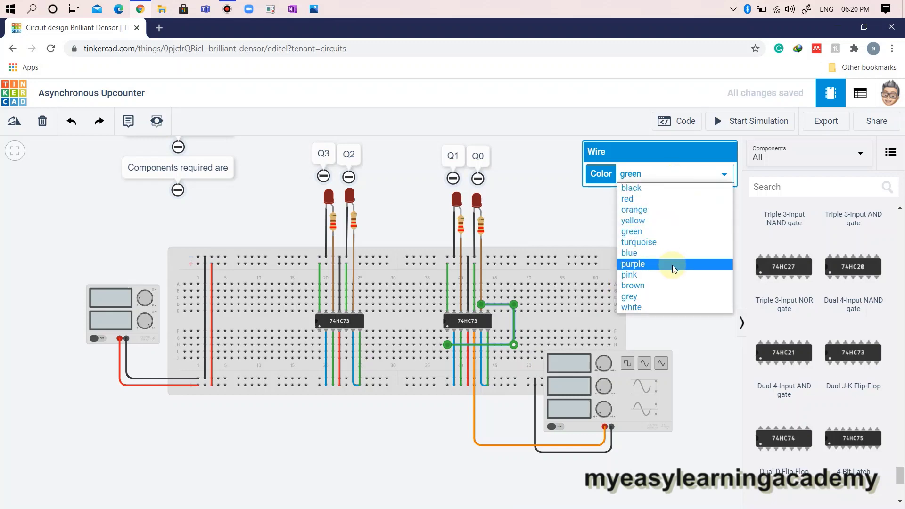
pyautogui.click(660, 211)
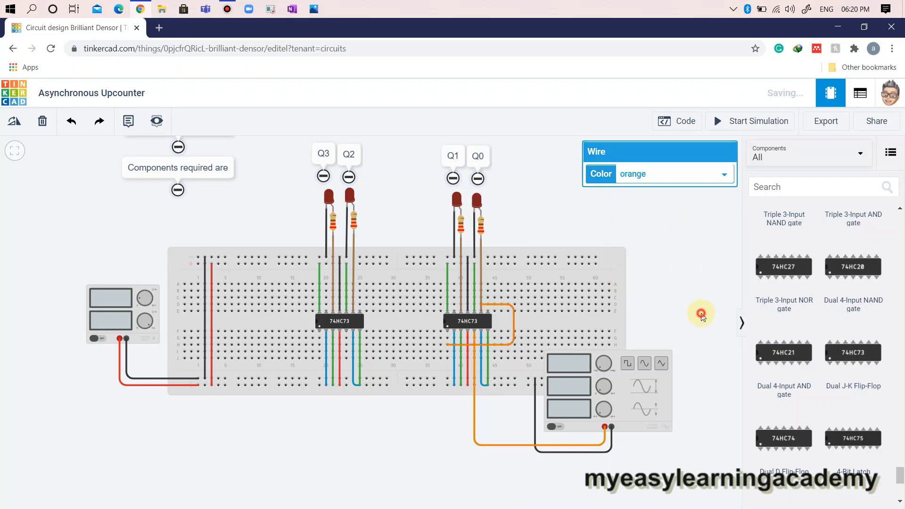
pyautogui.click(701, 314)
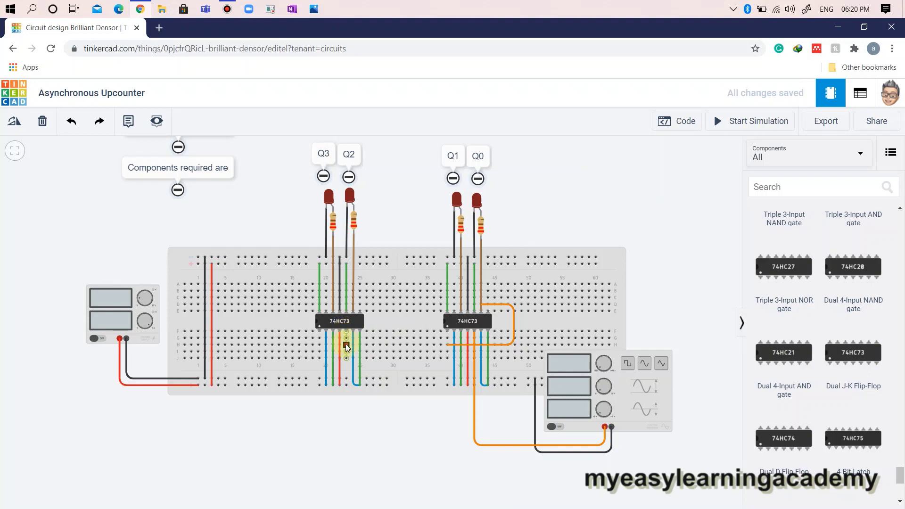
# Draw a squared-off wire from a lower pin of the left 74HC73 to an upper pin of the right one.
pyautogui.click(346, 344)
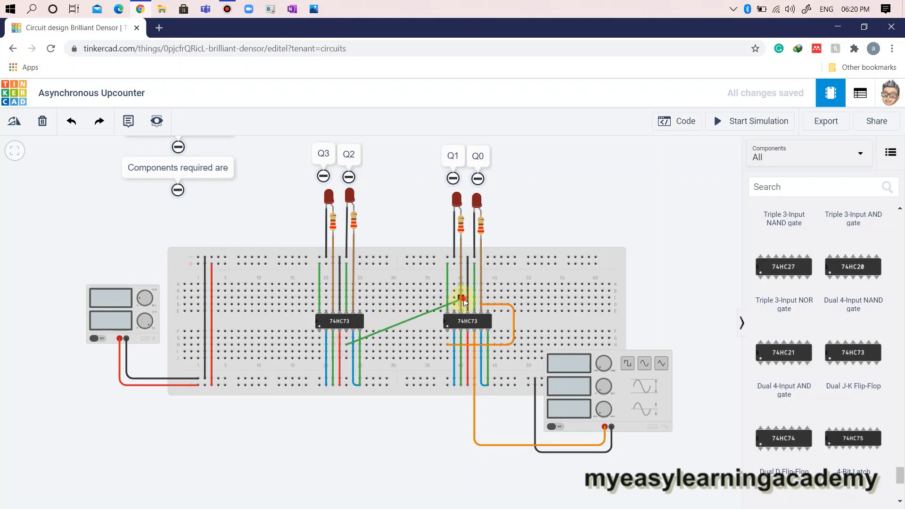
pyautogui.click(462, 299)
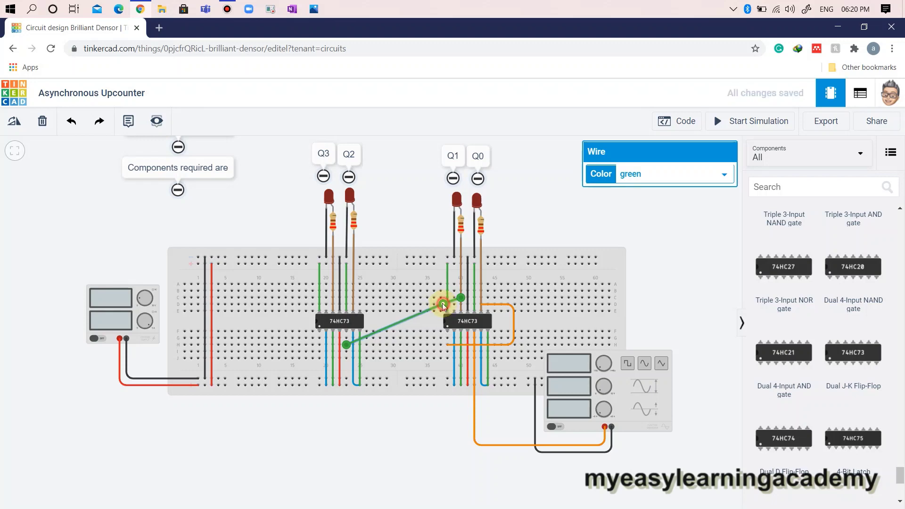
pyautogui.moveTo(442, 304); pyautogui.dragTo(399, 343)
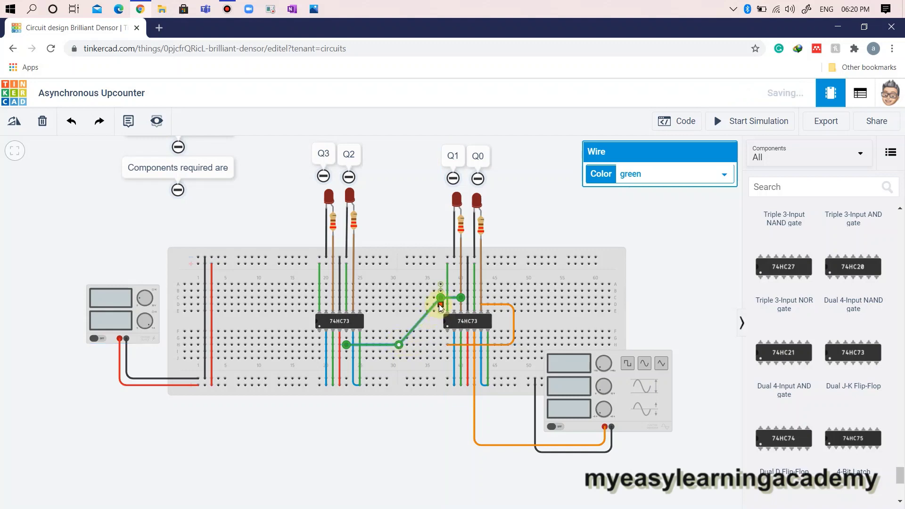
pyautogui.moveTo(439, 299); pyautogui.dragTo(397, 298)
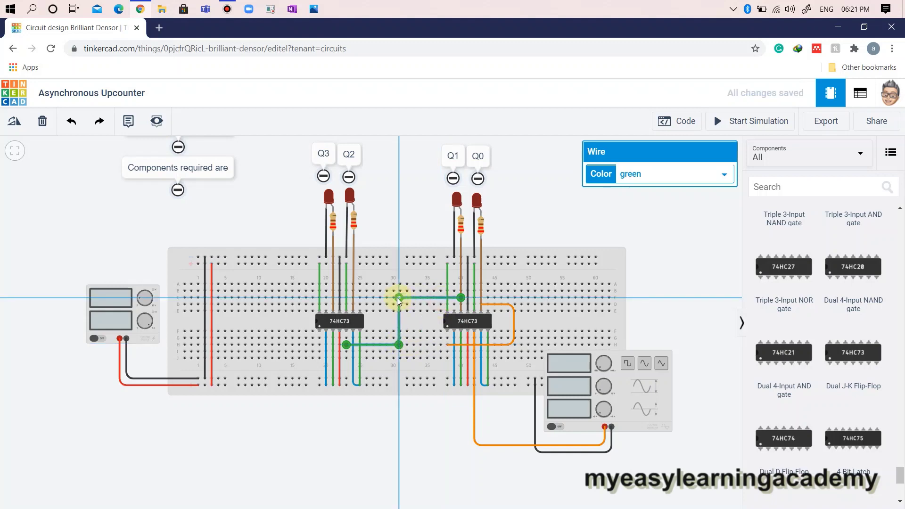
pyautogui.click(650, 178)
# Make the chip-linking wire orange, then loop an orange wire between lower and upper pins of the left 74HC73.
pyautogui.click(634, 209)
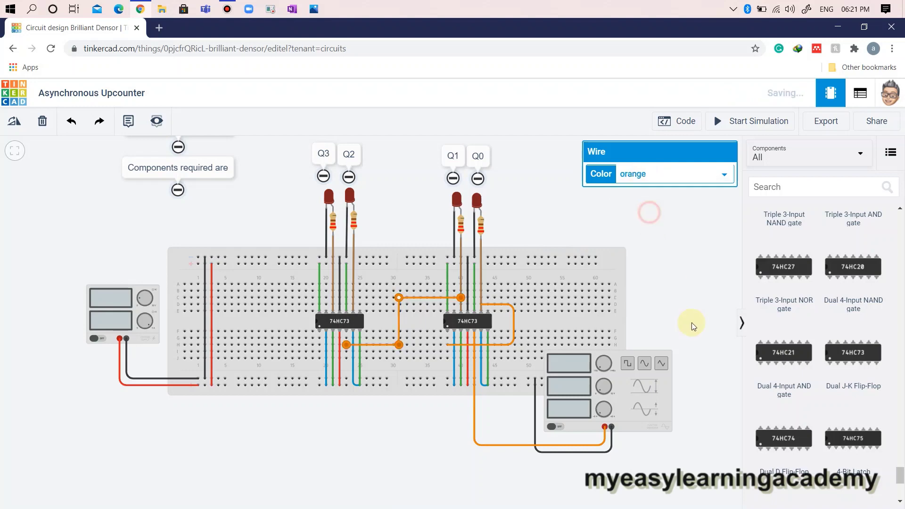
pyautogui.click(691, 325)
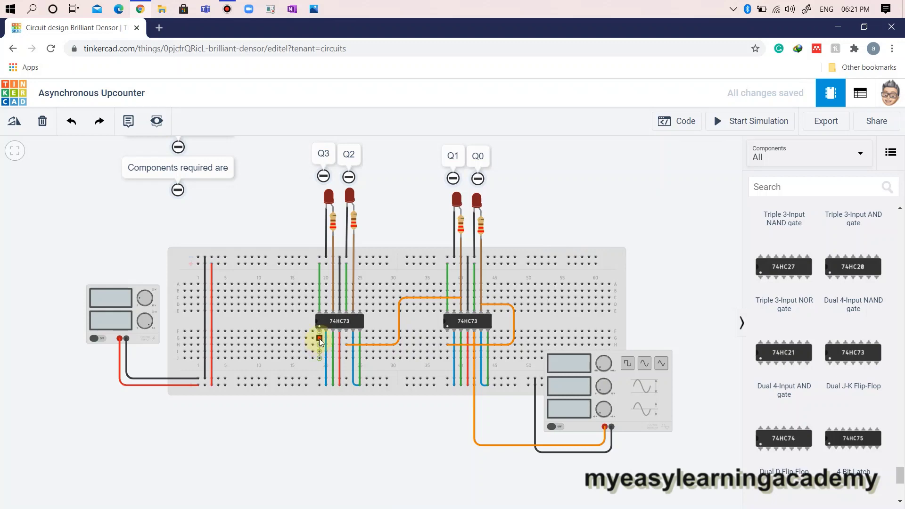
pyautogui.click(319, 346)
pyautogui.click(355, 306)
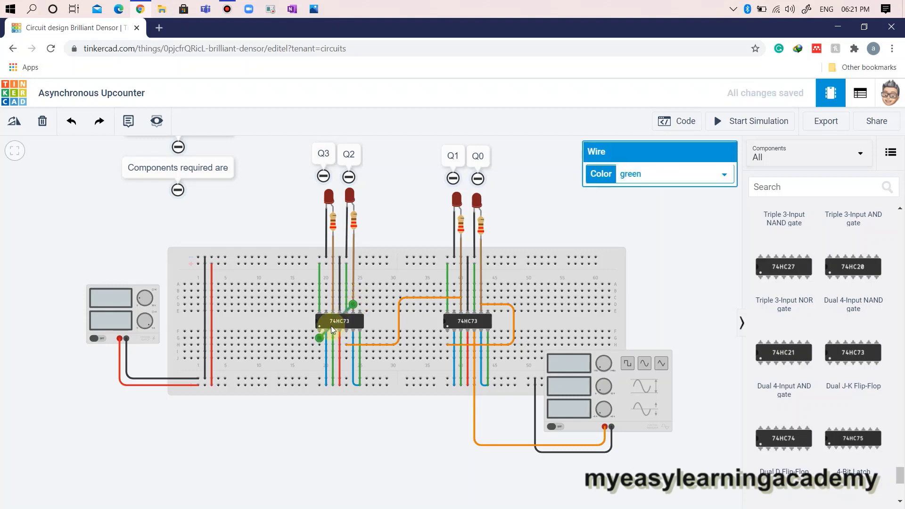
pyautogui.moveTo(330, 327); pyautogui.dragTo(376, 305)
pyautogui.click(651, 173)
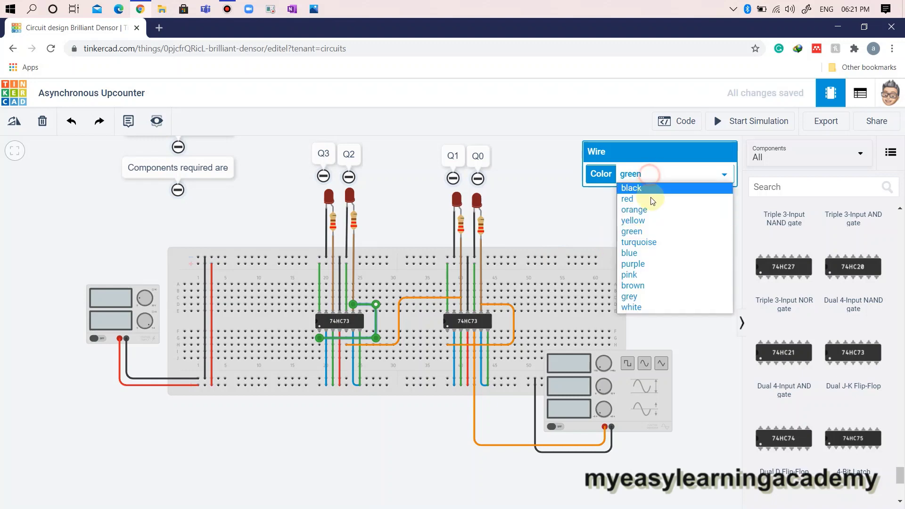
pyautogui.click(651, 211)
pyautogui.click(671, 261)
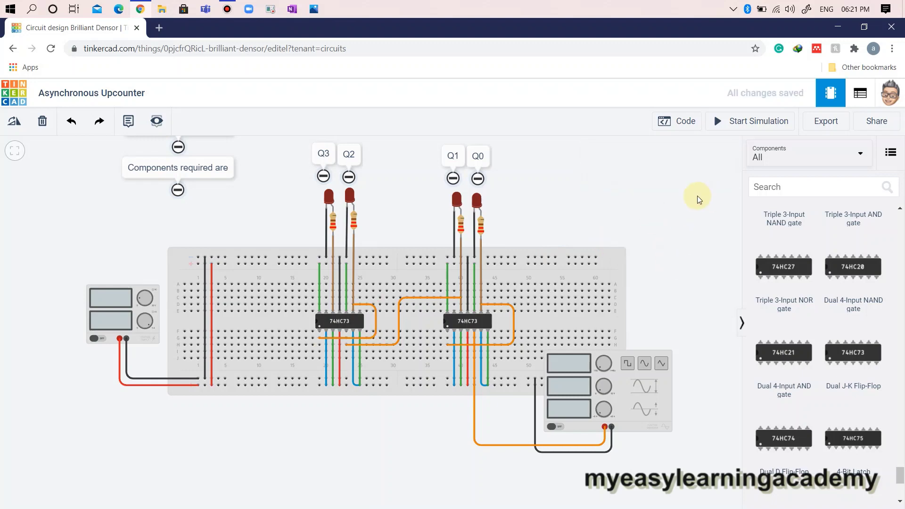
# Start the simulation so the 1.00 Hz clock drives the counter and lights the LEDs.
pyautogui.click(741, 128)
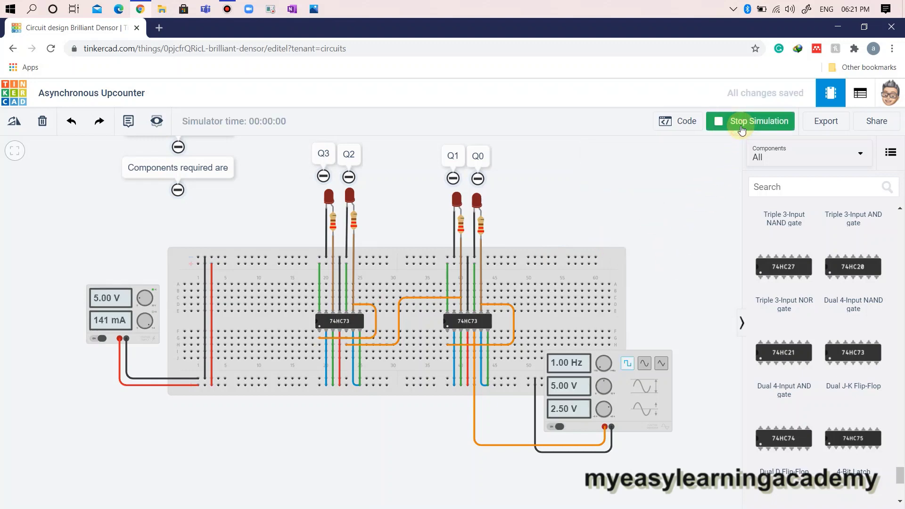